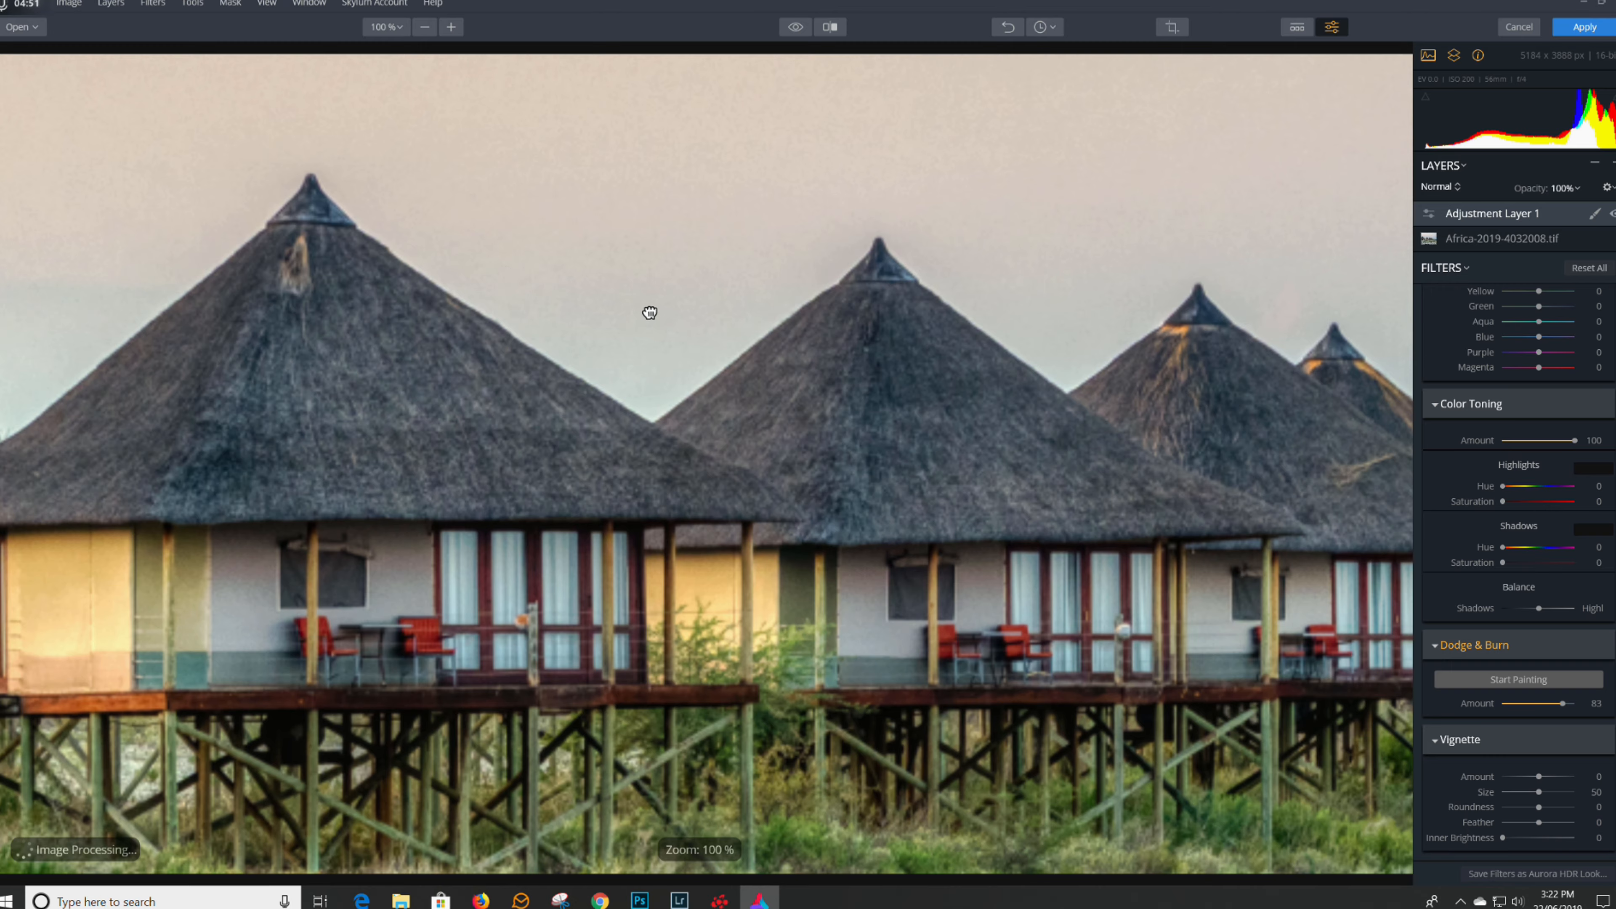
Step: Inspect the HDR-processed huts, roofs and sky at 100% zoom, and fit the whole photo back to the screen
{"action": "left_click_drag", "start_coordinate": [484, 361], "coordinate": [747, 440]}
{"action": "mouse_move", "coordinate": [297, 373]}
{"action": "left_mouse_down"}
{"action": "mouse_move", "coordinate": [341, 473]}
{"action": "mouse_move", "coordinate": [408, 497]}
{"action": "mouse_move", "coordinate": [281, 390]}
{"action": "left_mouse_up"}
{"action": "left_click_drag", "start_coordinate": [238, 458], "coordinate": [273, 607]}
{"action": "left_click_drag", "start_coordinate": [232, 425], "coordinate": [287, 338]}
{"action": "left_click", "coordinate": [400, 27]}
{"action": "left_click", "coordinate": [400, 47]}
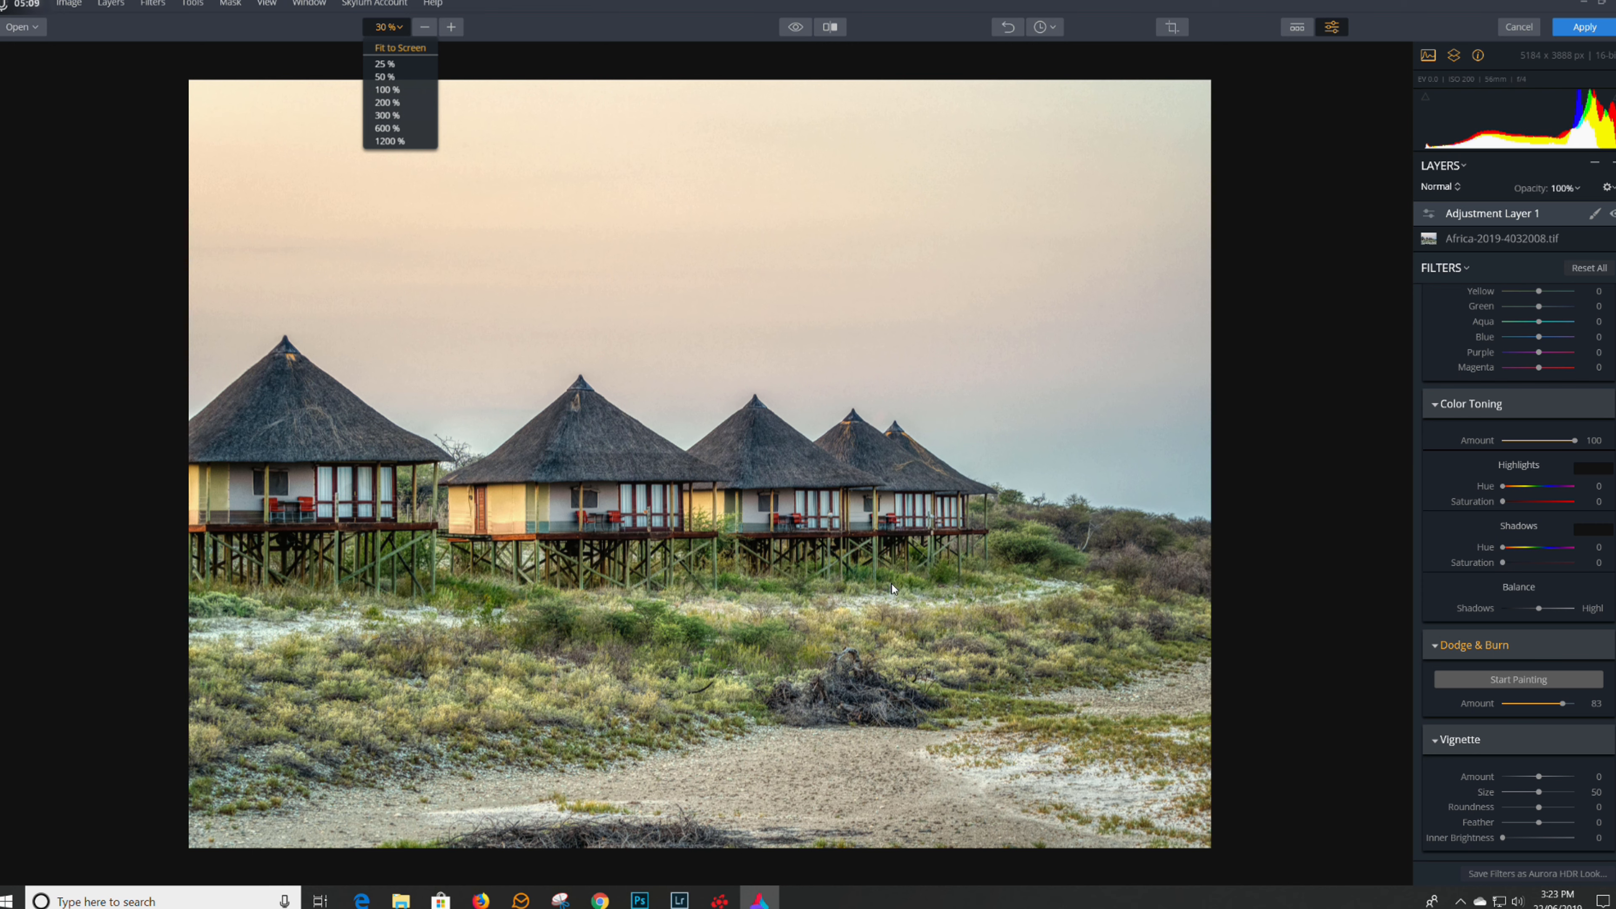
Step: Apply the Aurora HDR edits and open the resulting image for cropping in Lightroom's Develop module
{"action": "left_click", "coordinate": [1583, 28]}
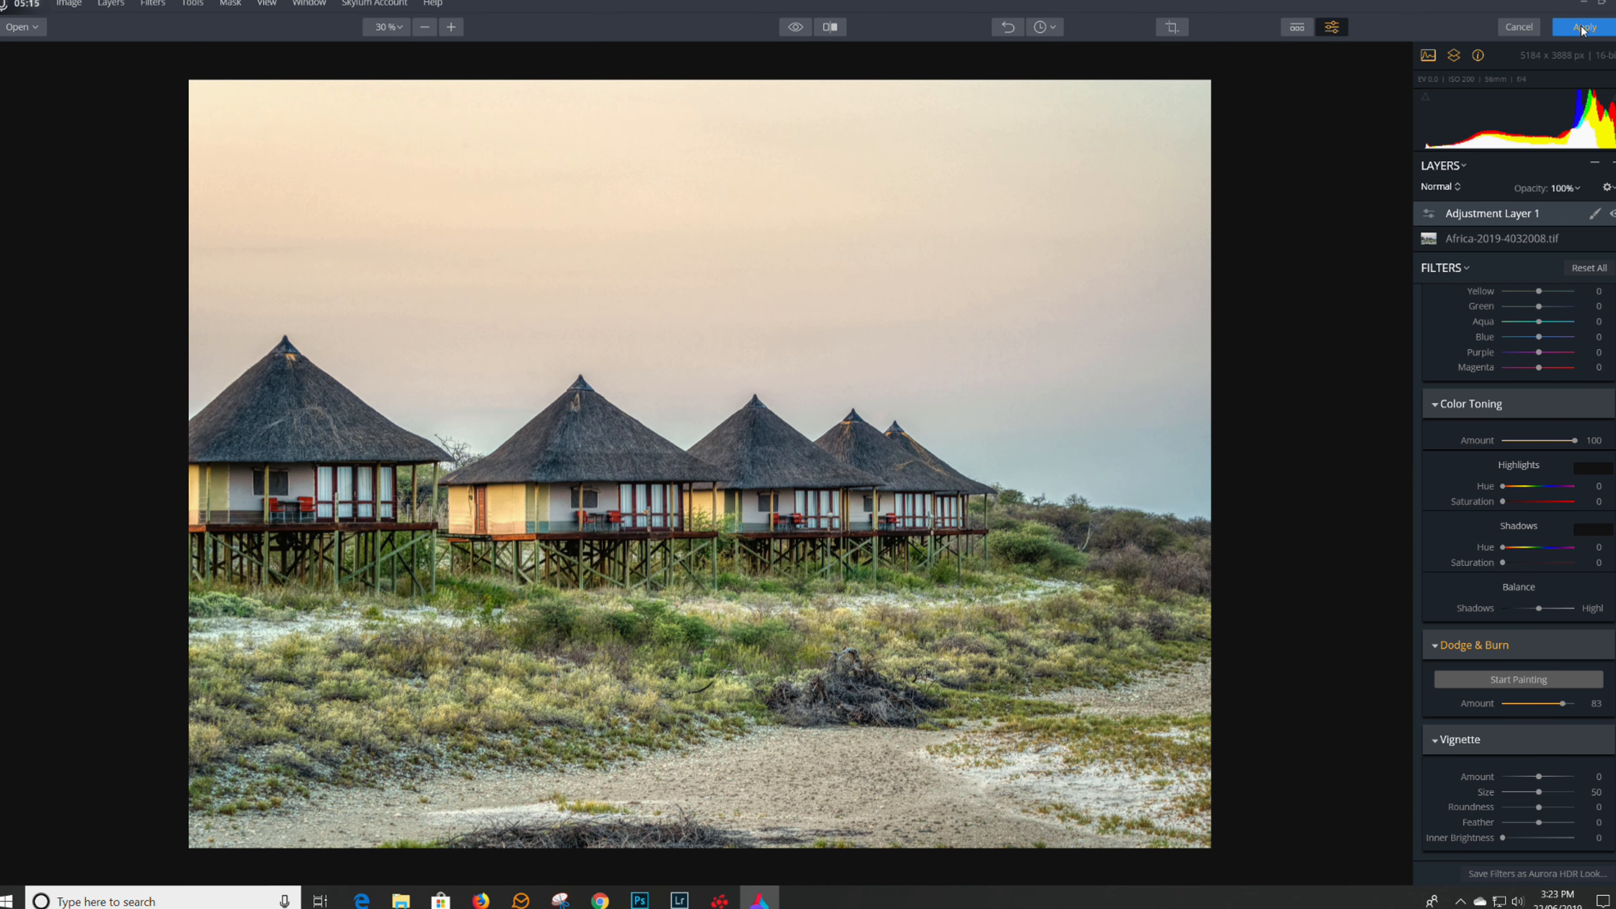
{"action": "left_click", "coordinate": [1583, 29]}
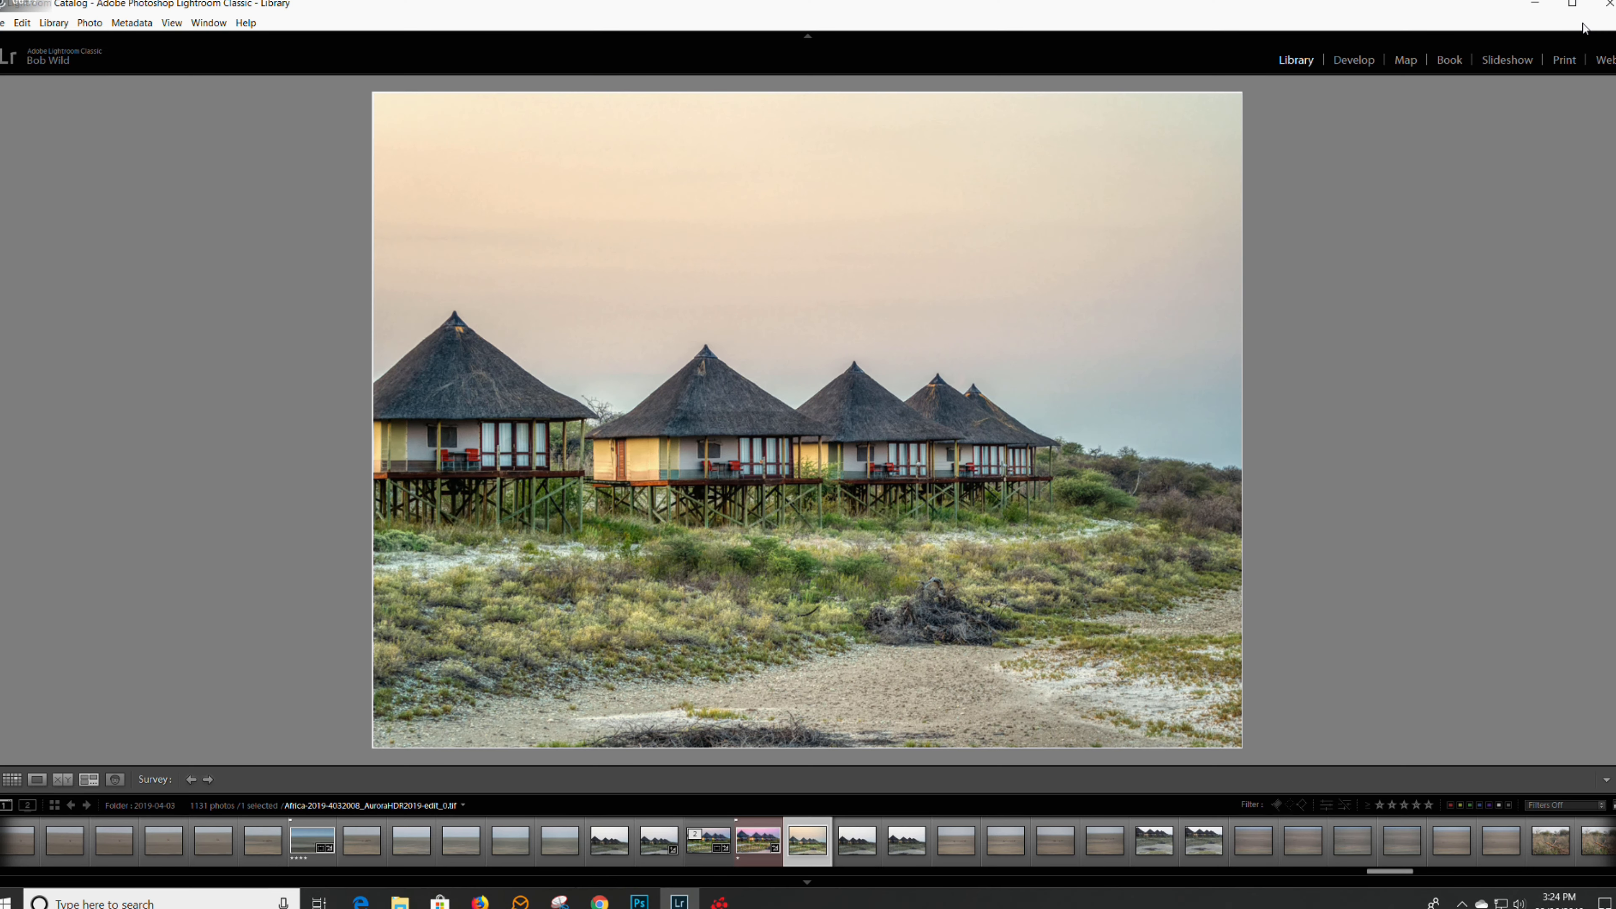
{"action": "left_click", "coordinate": [1354, 60]}
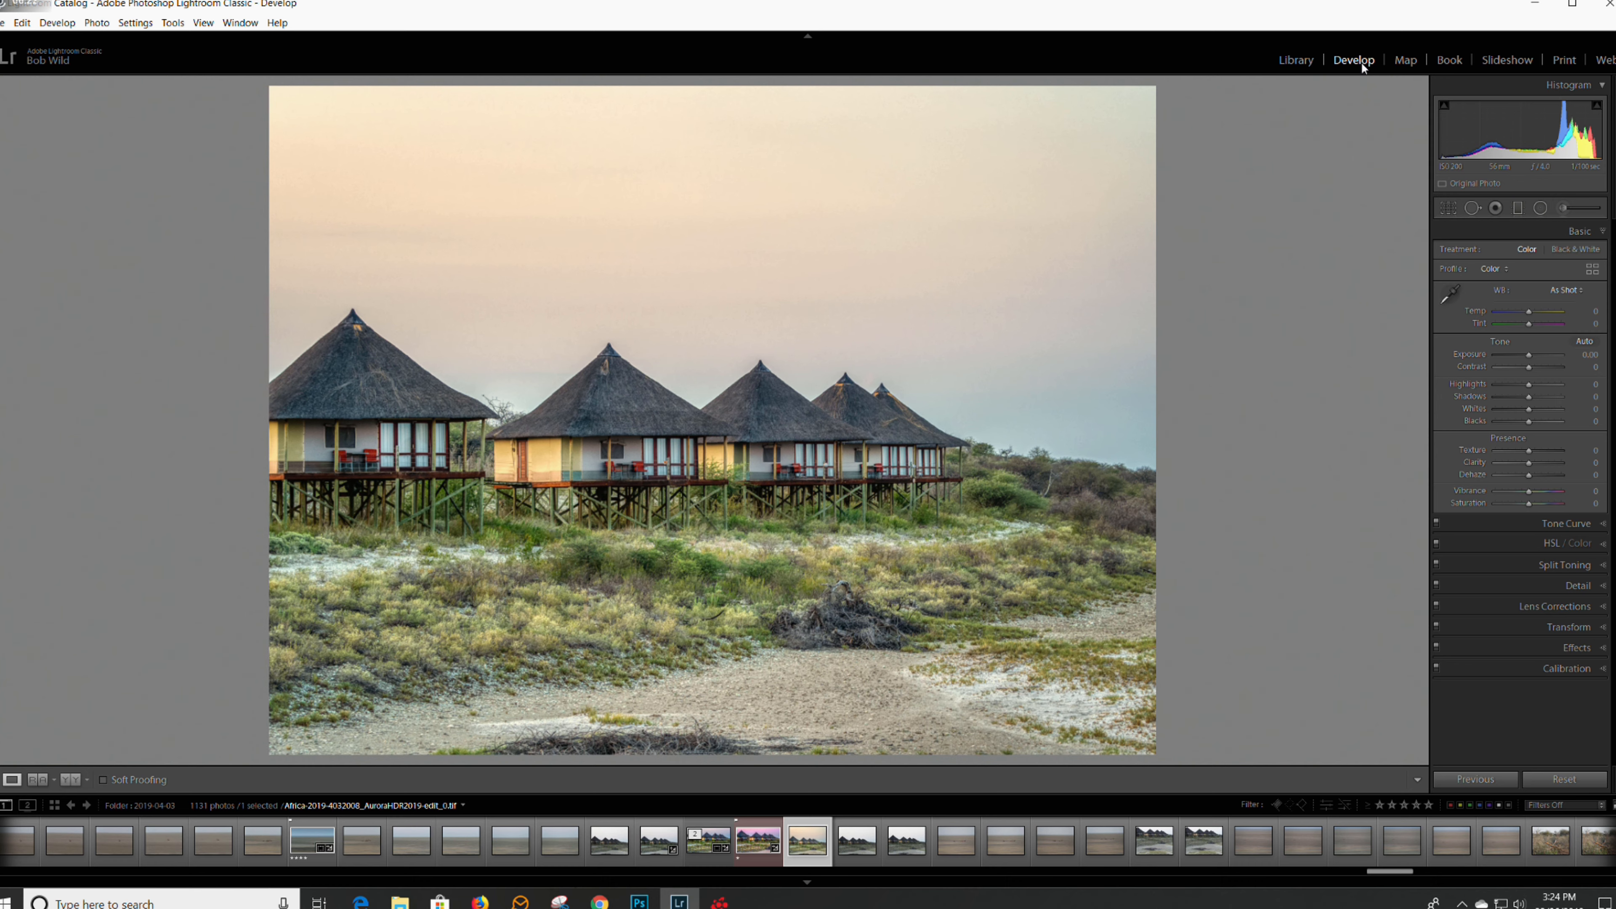
{"action": "left_click", "coordinate": [1451, 206]}
{"action": "left_click", "coordinate": [1571, 252]}
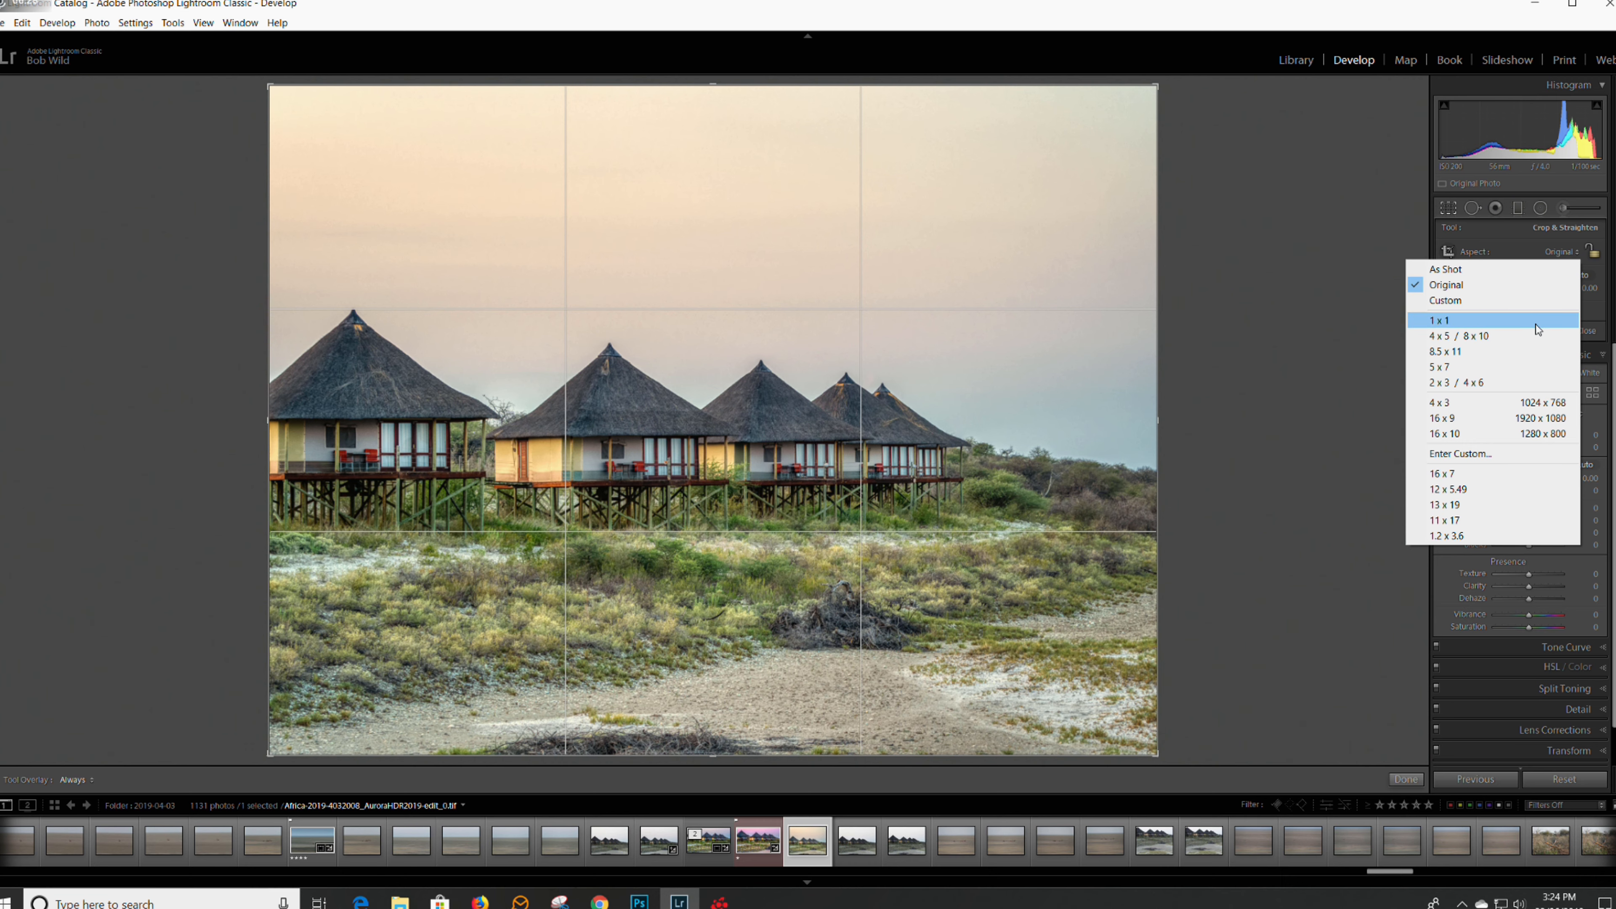
{"action": "left_click", "coordinate": [1504, 418]}
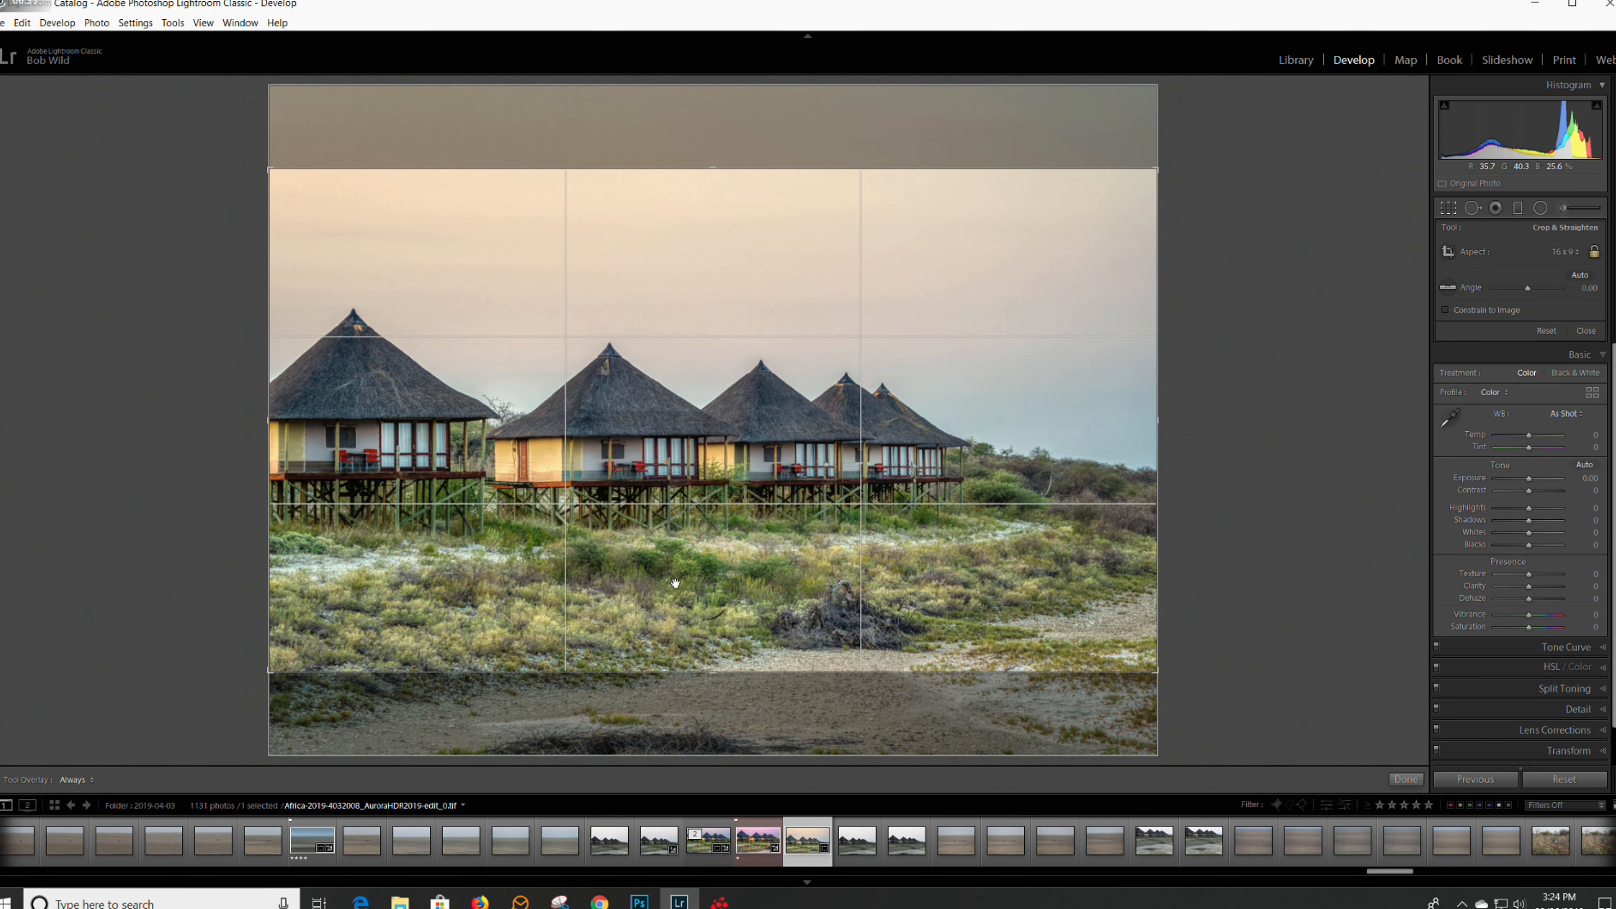
{"action": "left_click_drag", "start_coordinate": [675, 584], "coordinate": [673, 521]}
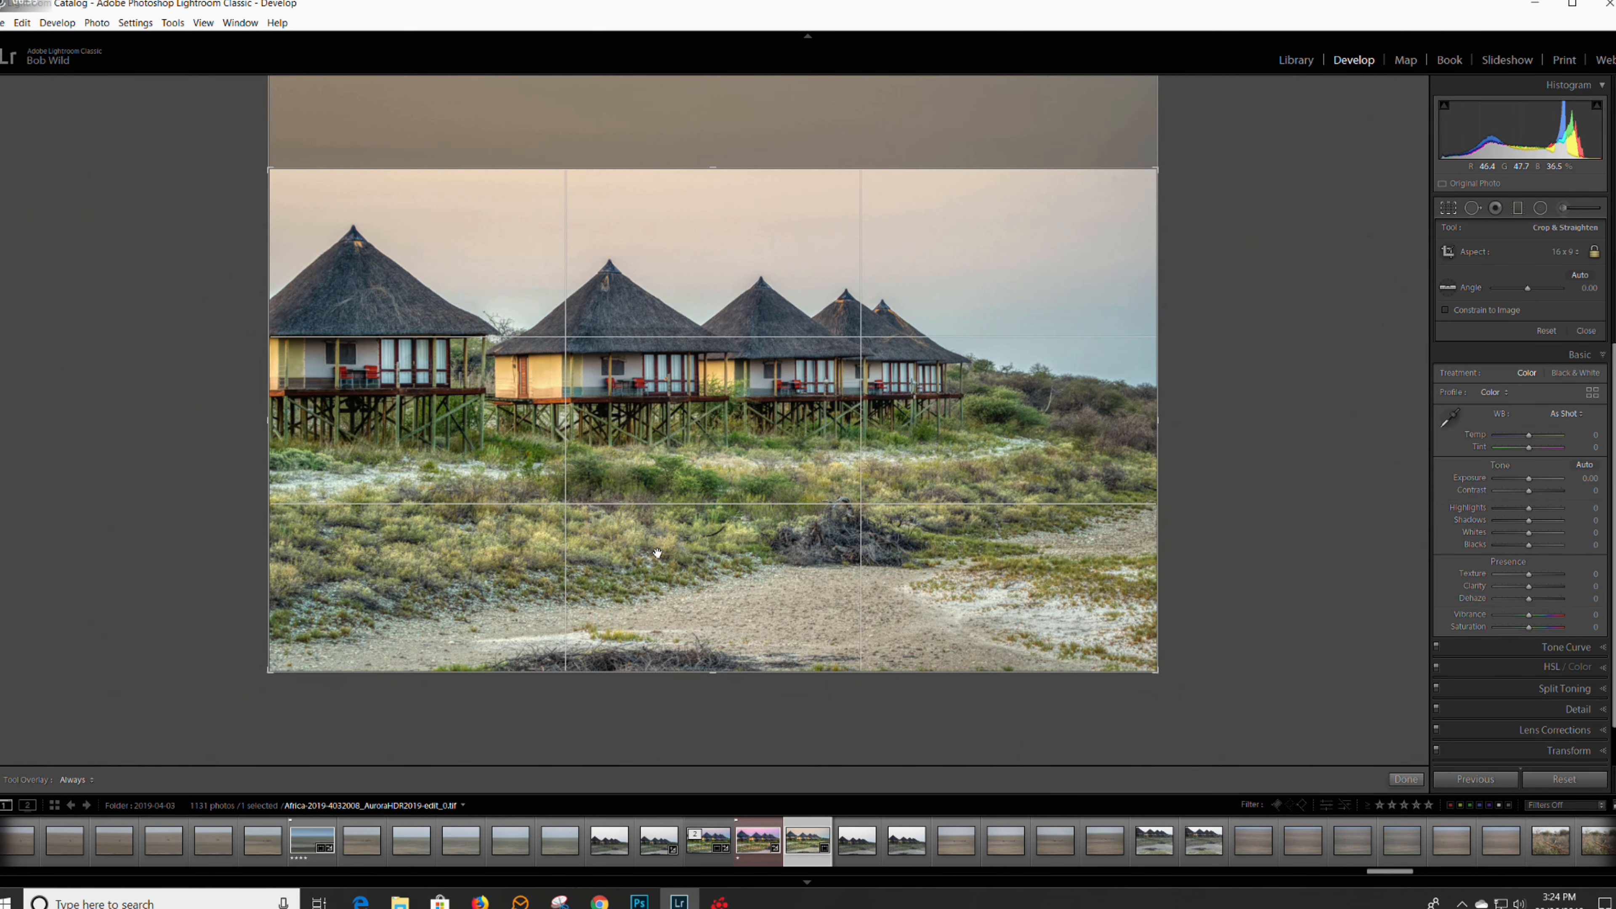
{"action": "left_click_drag", "start_coordinate": [712, 437], "coordinate": [712, 476]}
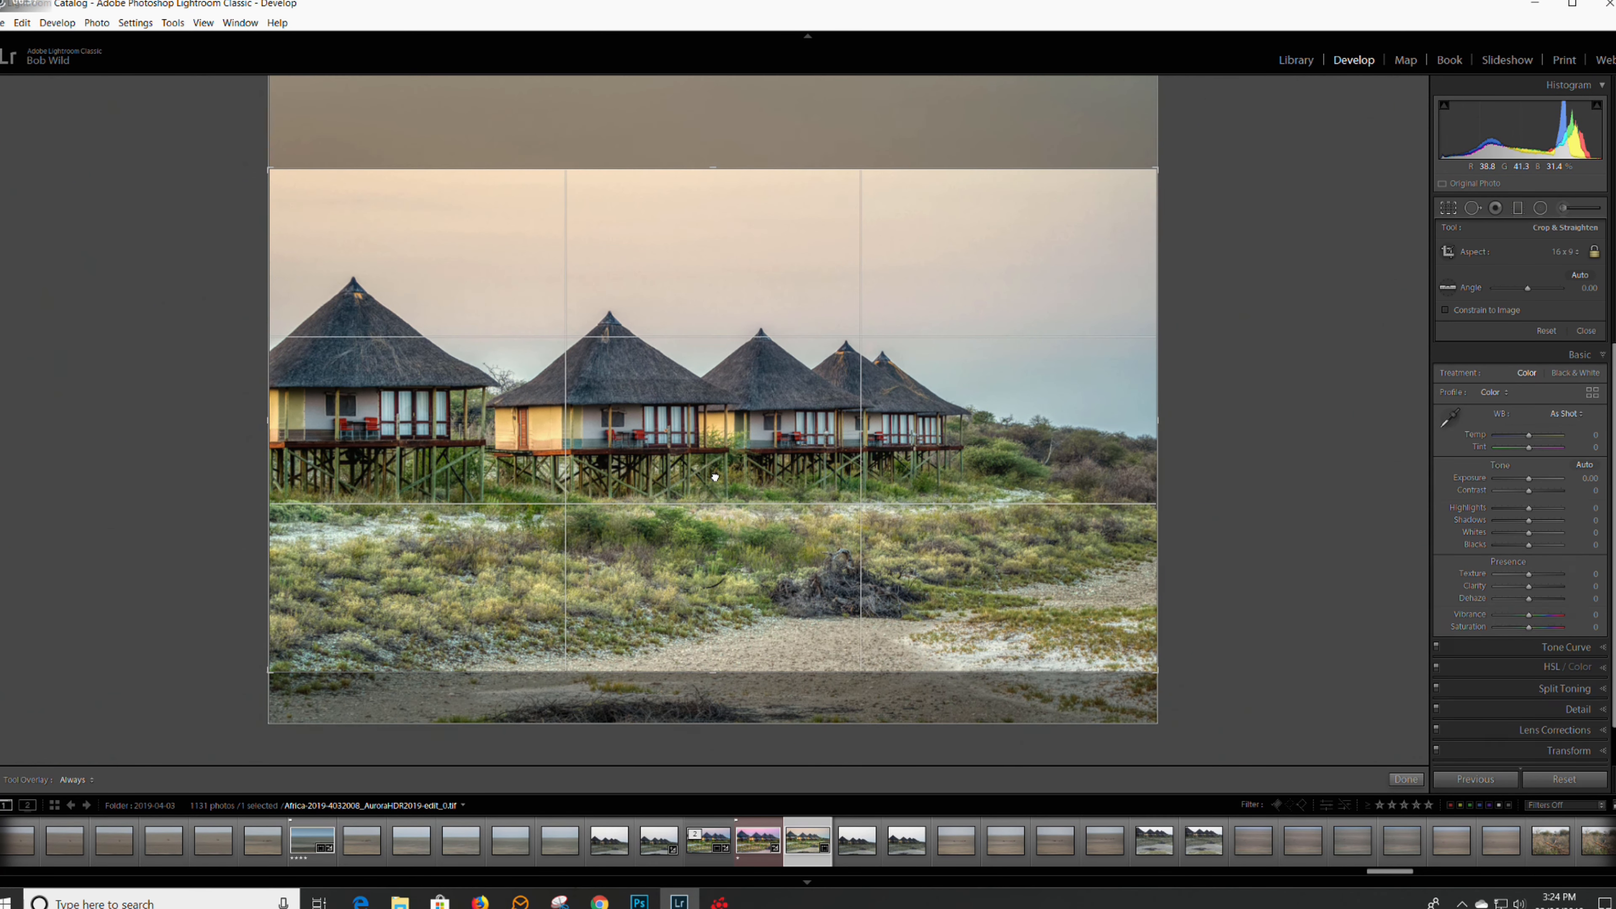
{"action": "left_click", "coordinate": [1565, 251]}
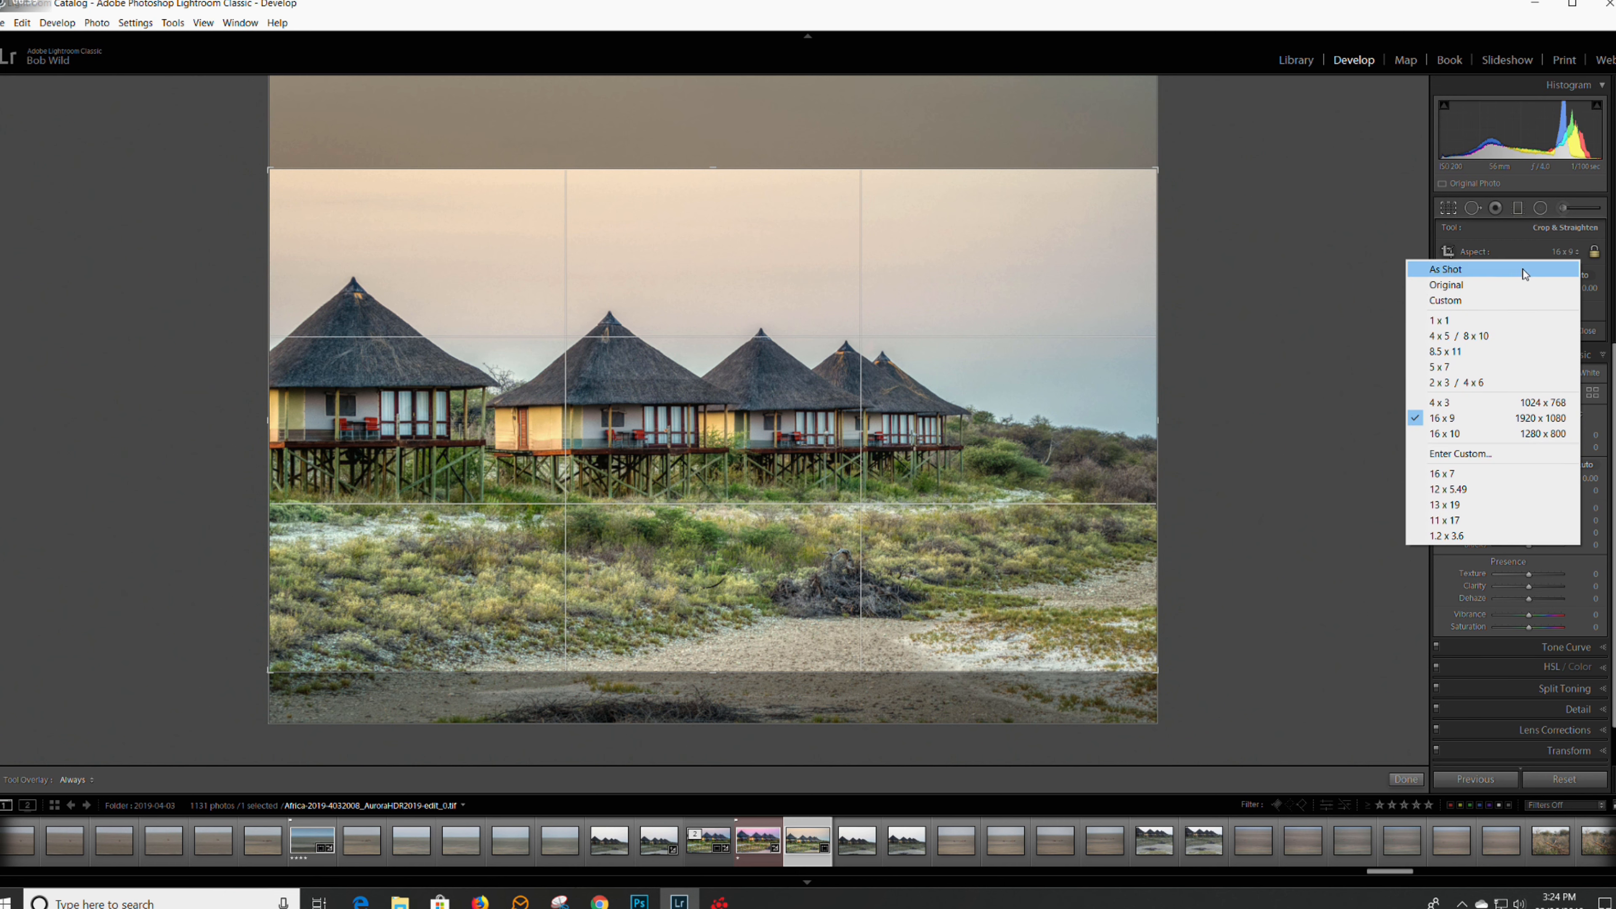
{"action": "left_click", "coordinate": [1508, 268]}
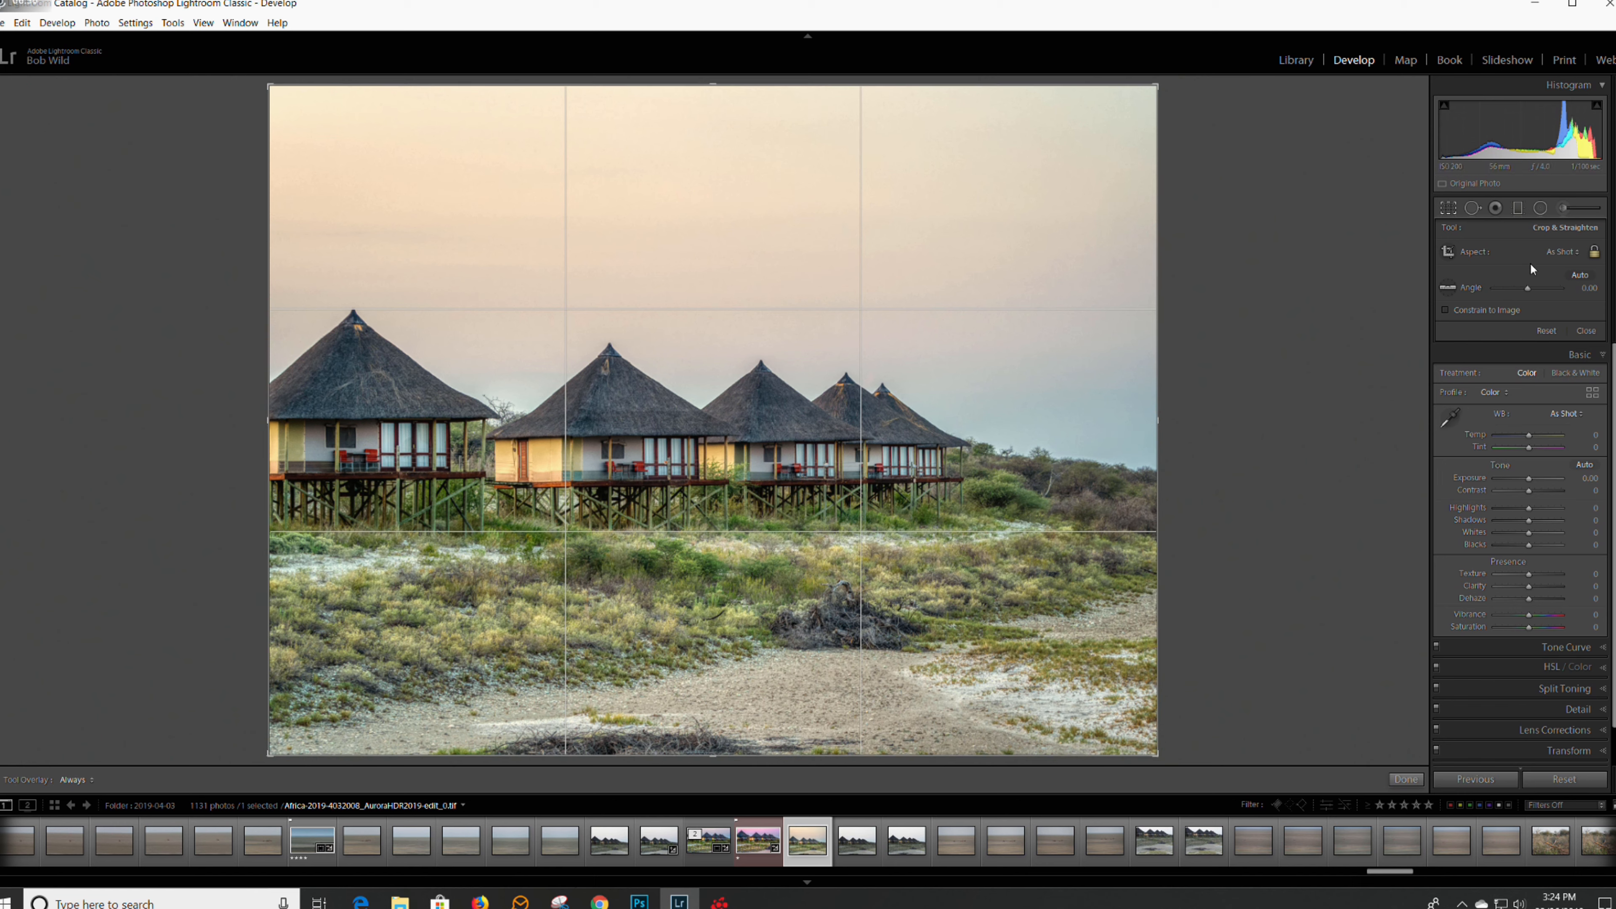
Step: Crop the photo to 16 x 9, framing the huts with less sky and foreground and trimming the right edge
{"action": "left_click", "coordinate": [1566, 250]}
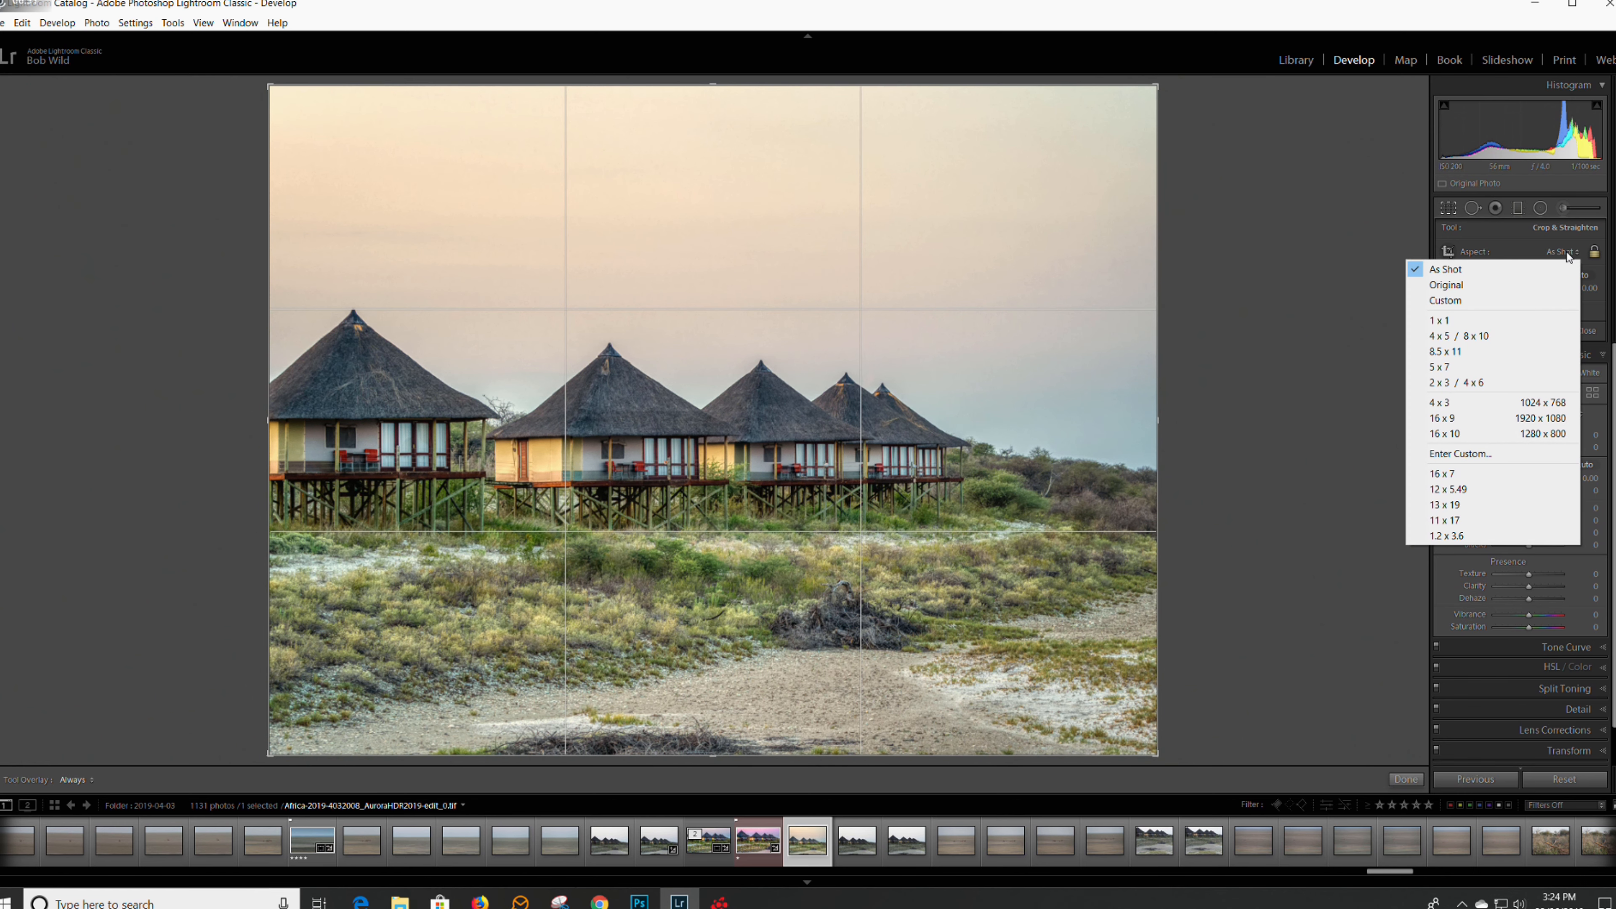
{"action": "left_click", "coordinate": [1484, 417]}
{"action": "left_click_drag", "start_coordinate": [744, 475], "coordinate": [741, 441]}
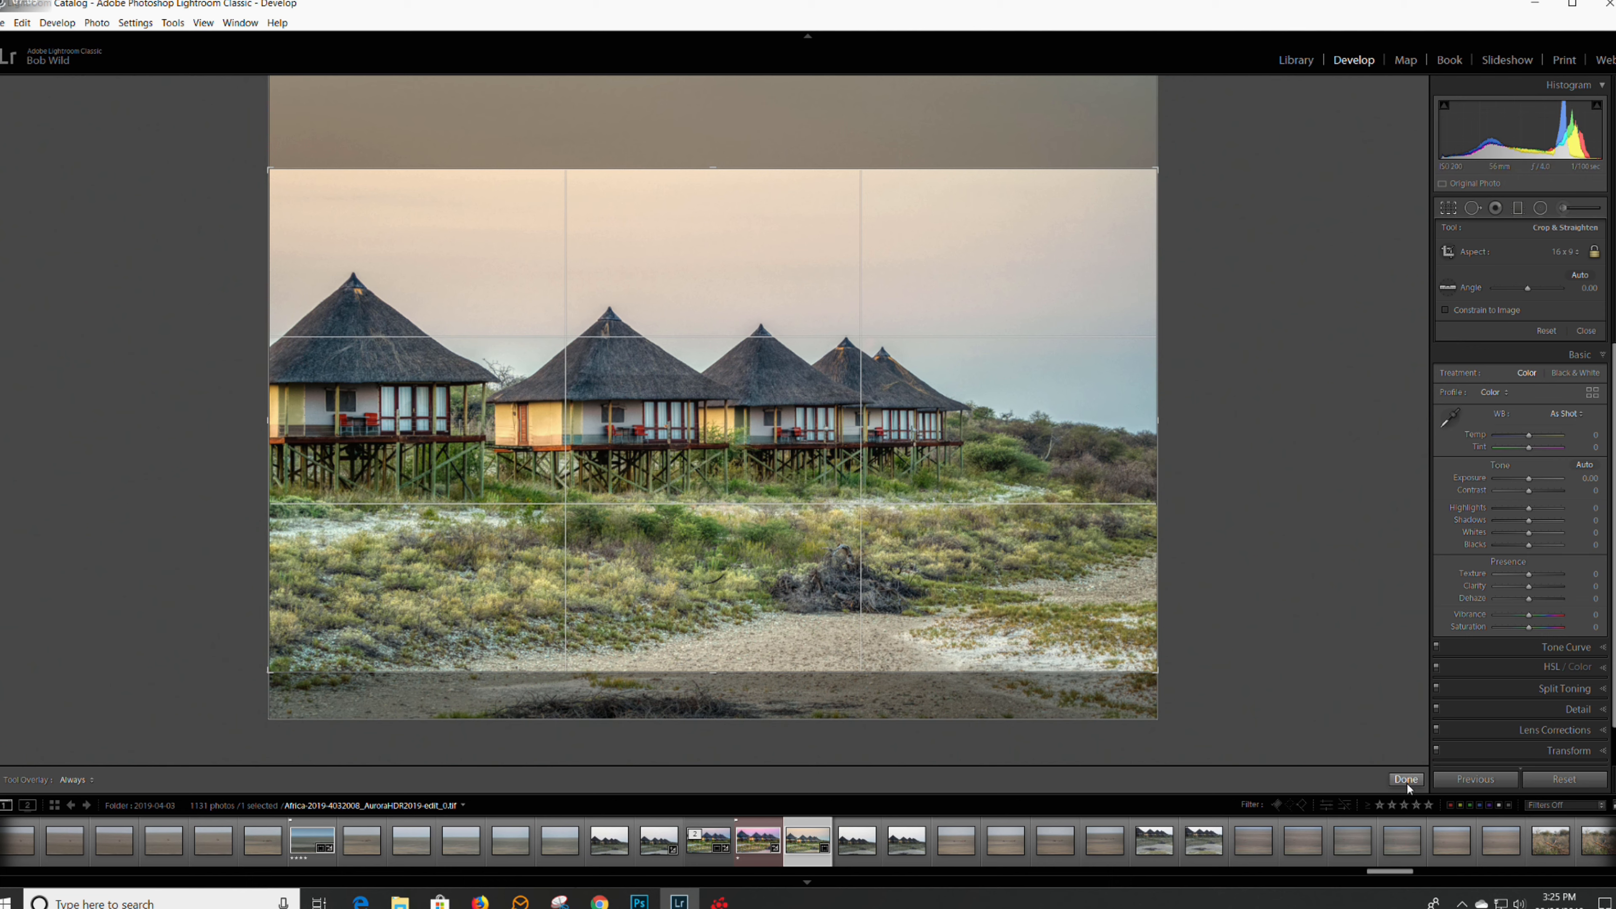
{"action": "left_click_drag", "start_coordinate": [1158, 170], "coordinate": [1113, 185]}
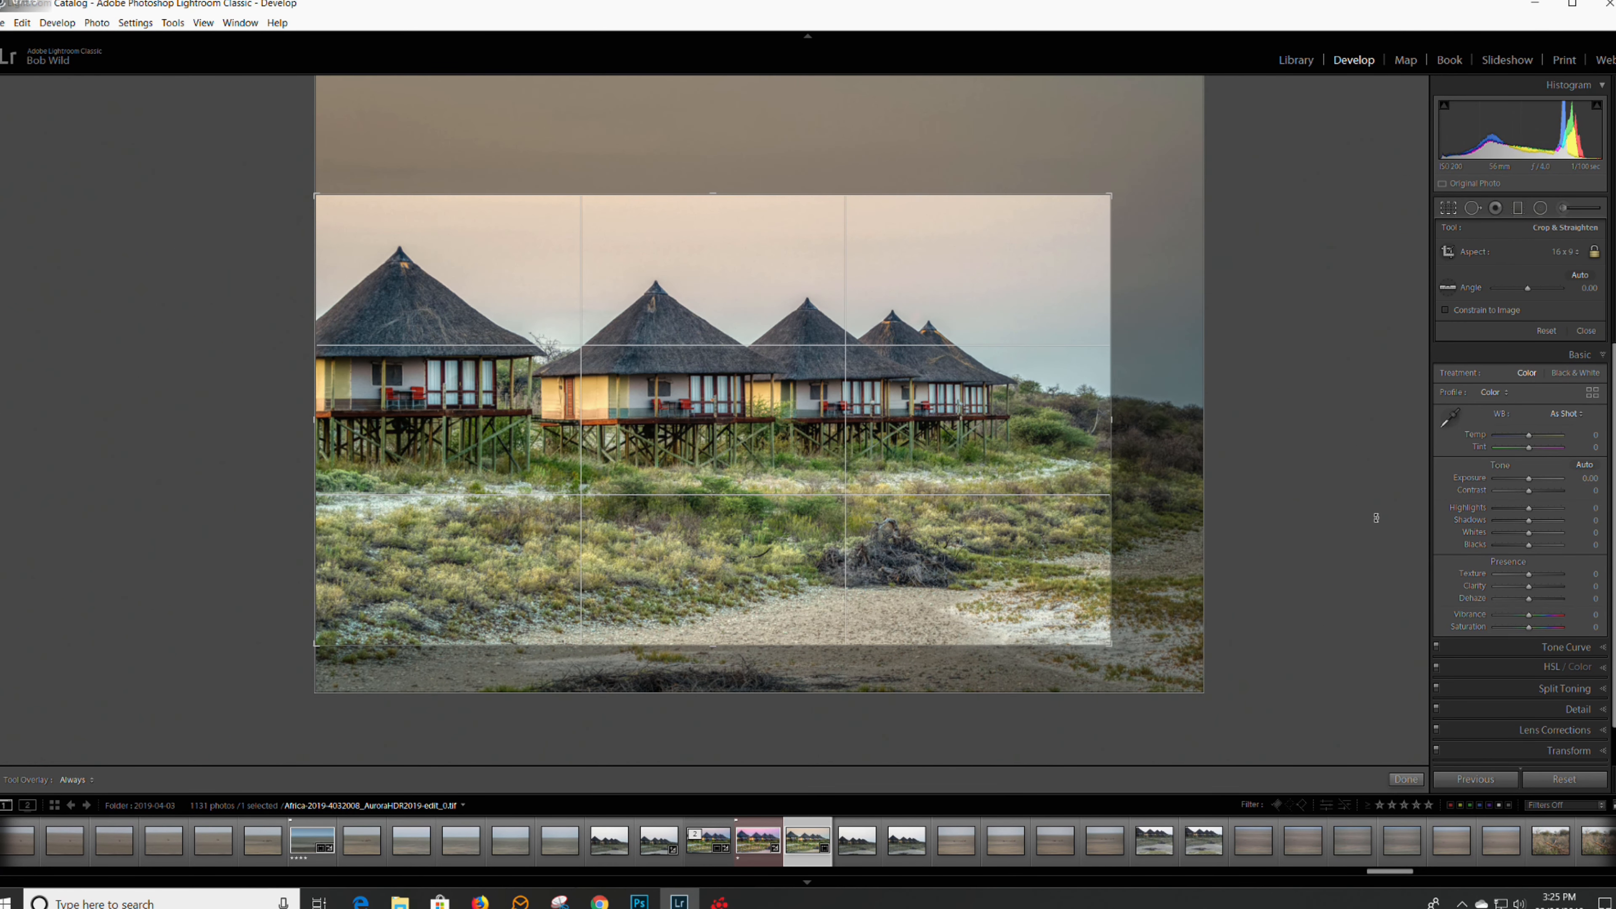
{"action": "left_click", "coordinate": [1406, 780]}
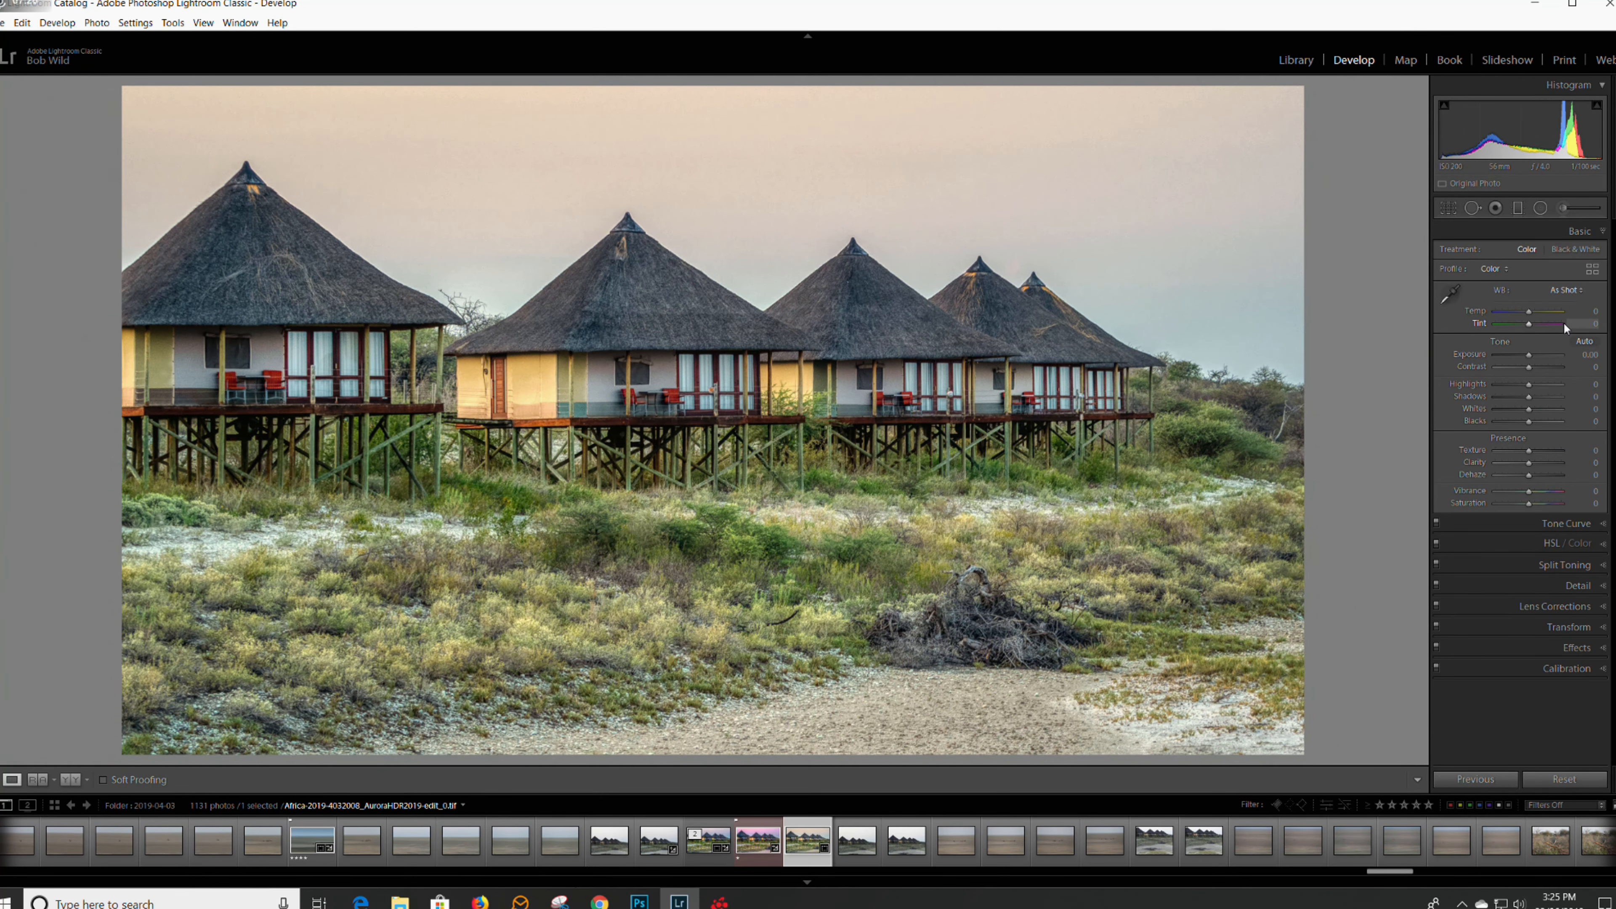
{"action": "left_click", "coordinate": [1569, 292]}
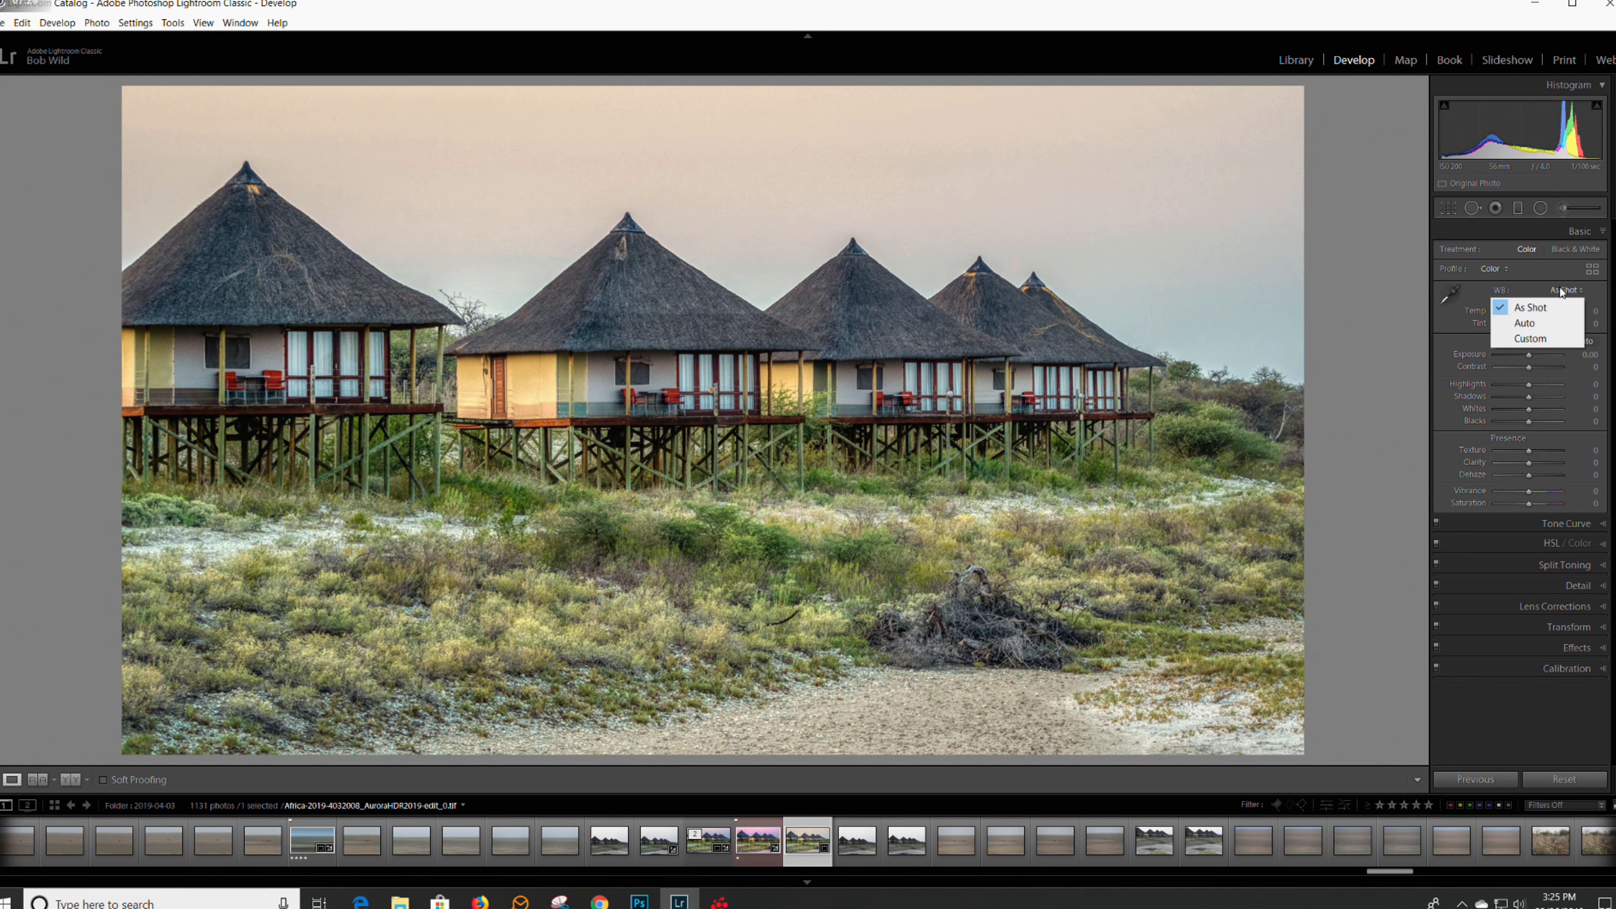
{"action": "left_click", "coordinate": [1531, 282]}
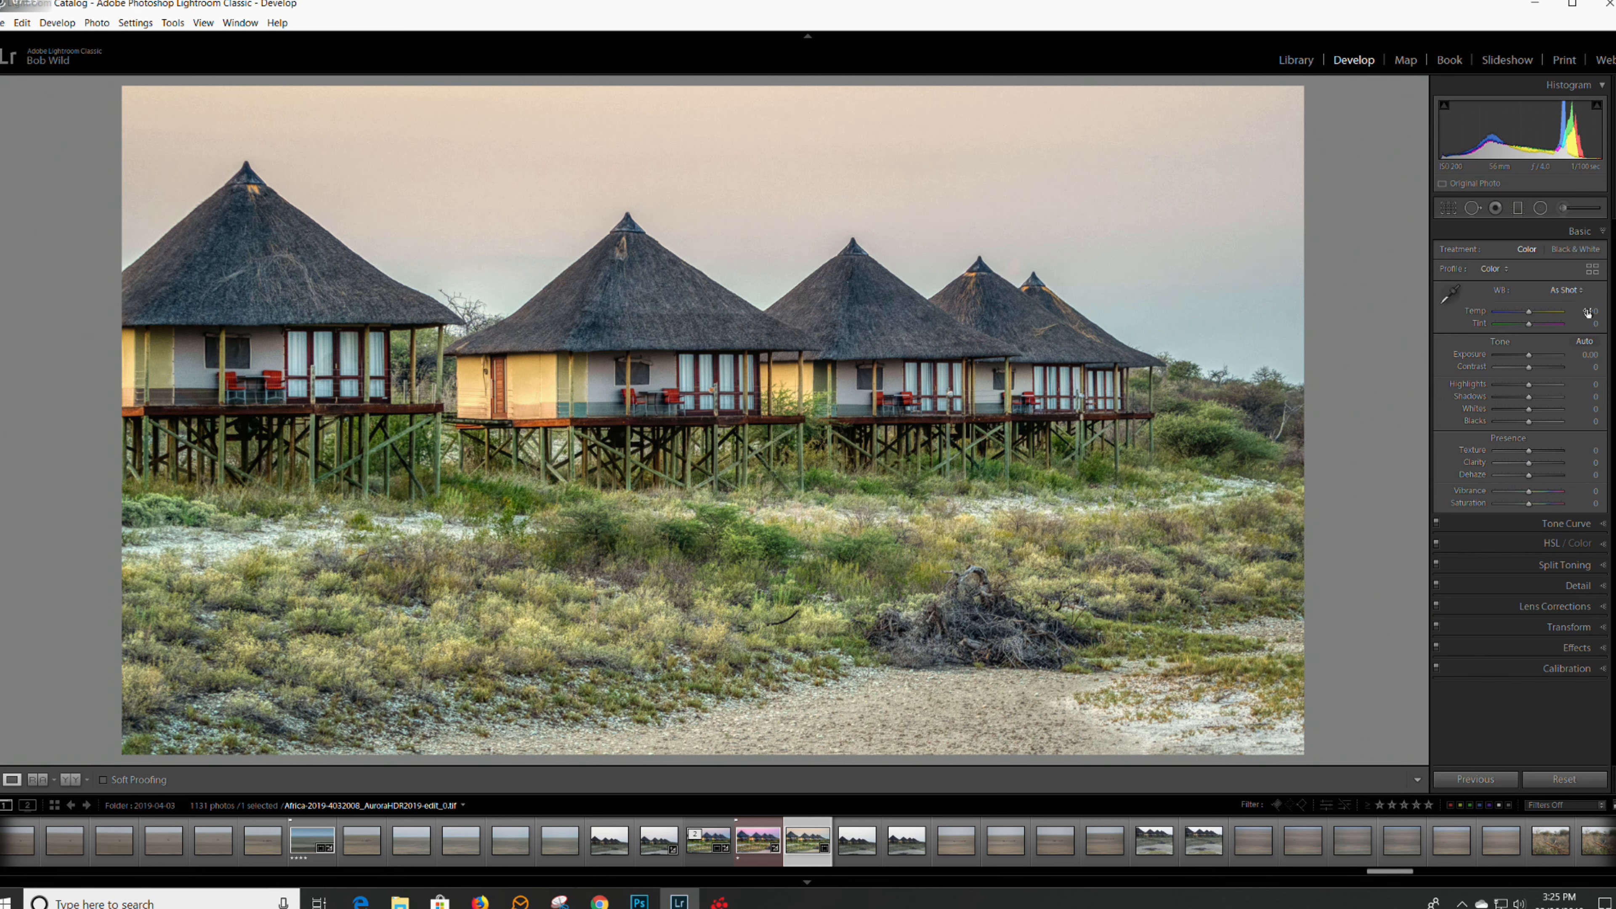
Step: Tint the highlights pink with Split Toning at hue 357 and saturation 29, with the balance at -50
{"action": "left_click", "coordinate": [1603, 233]}
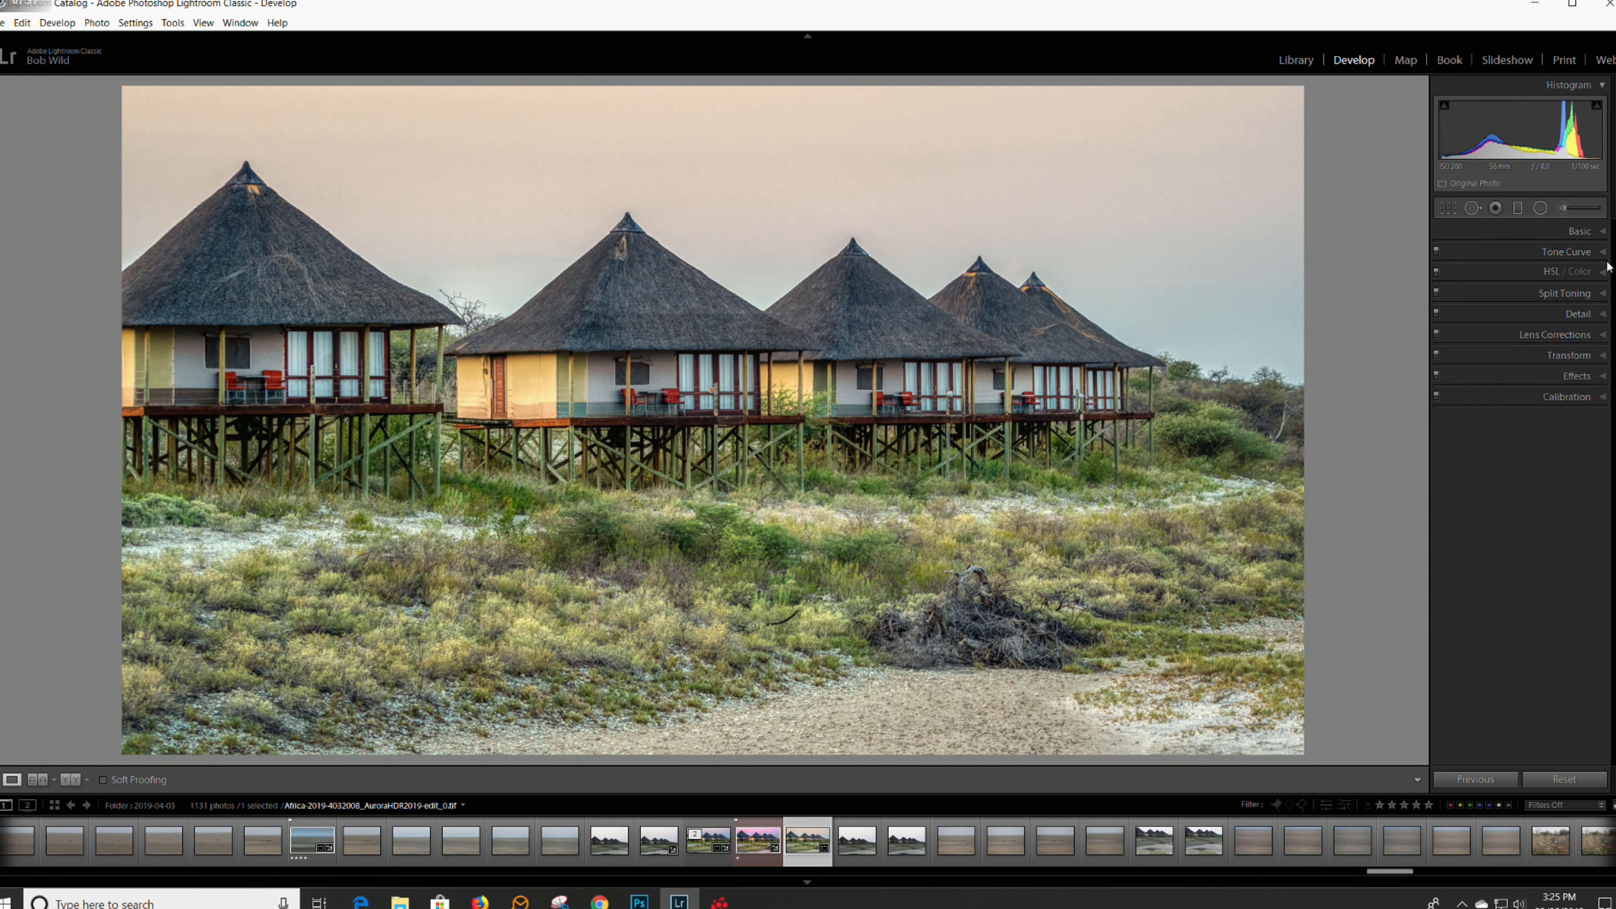
{"action": "left_click", "coordinate": [1602, 296]}
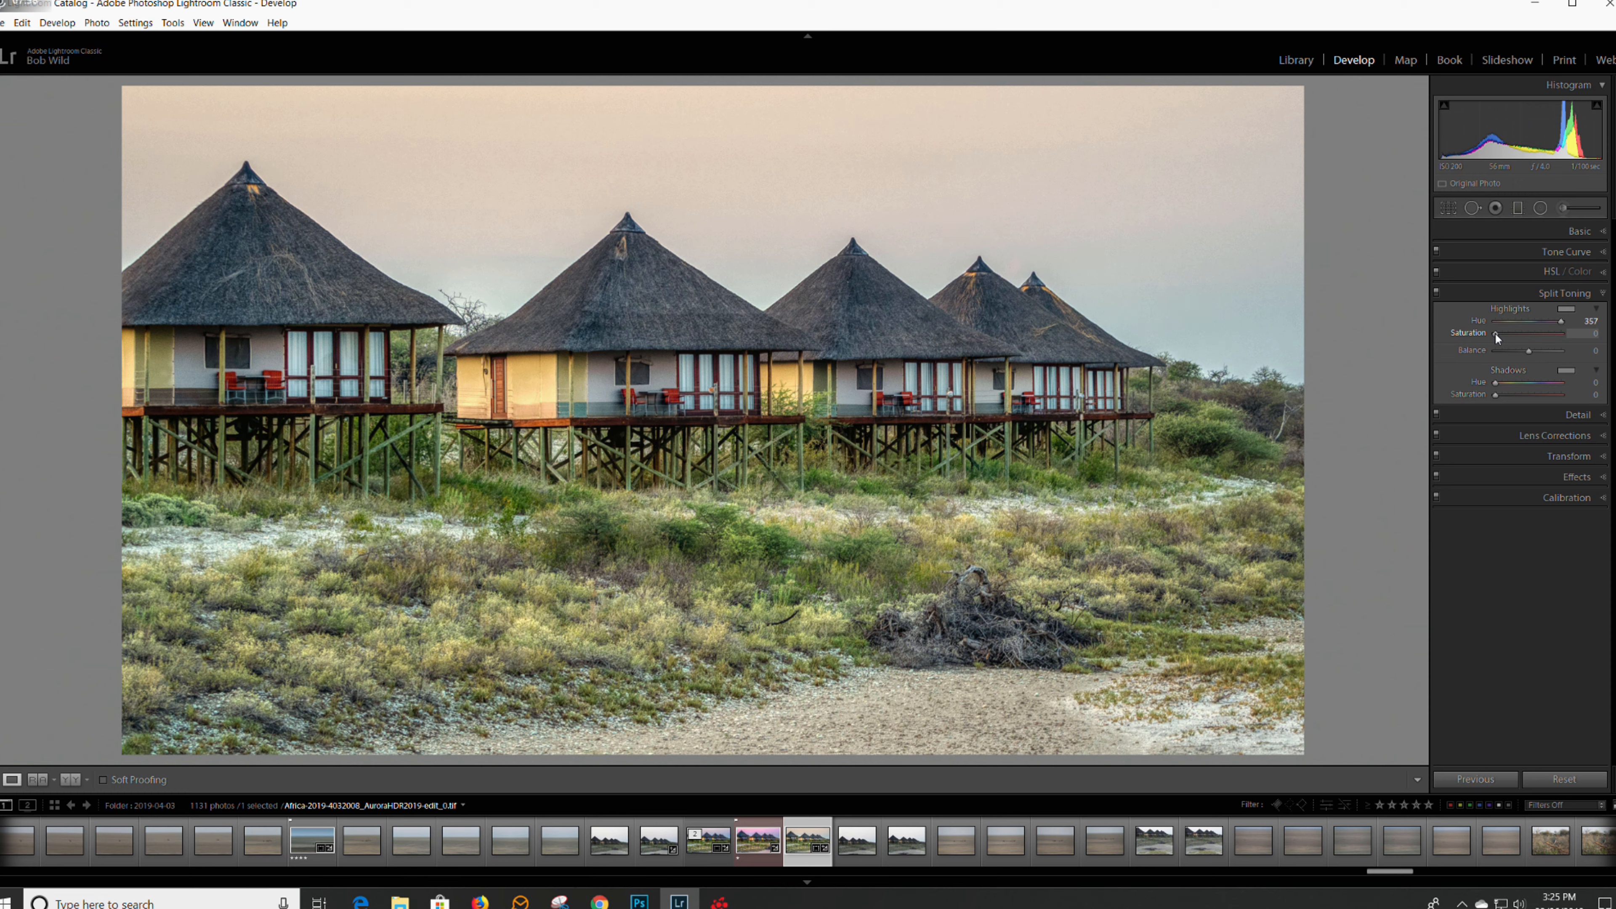
{"action": "left_click_drag", "start_coordinate": [1495, 333], "coordinate": [1519, 334]}
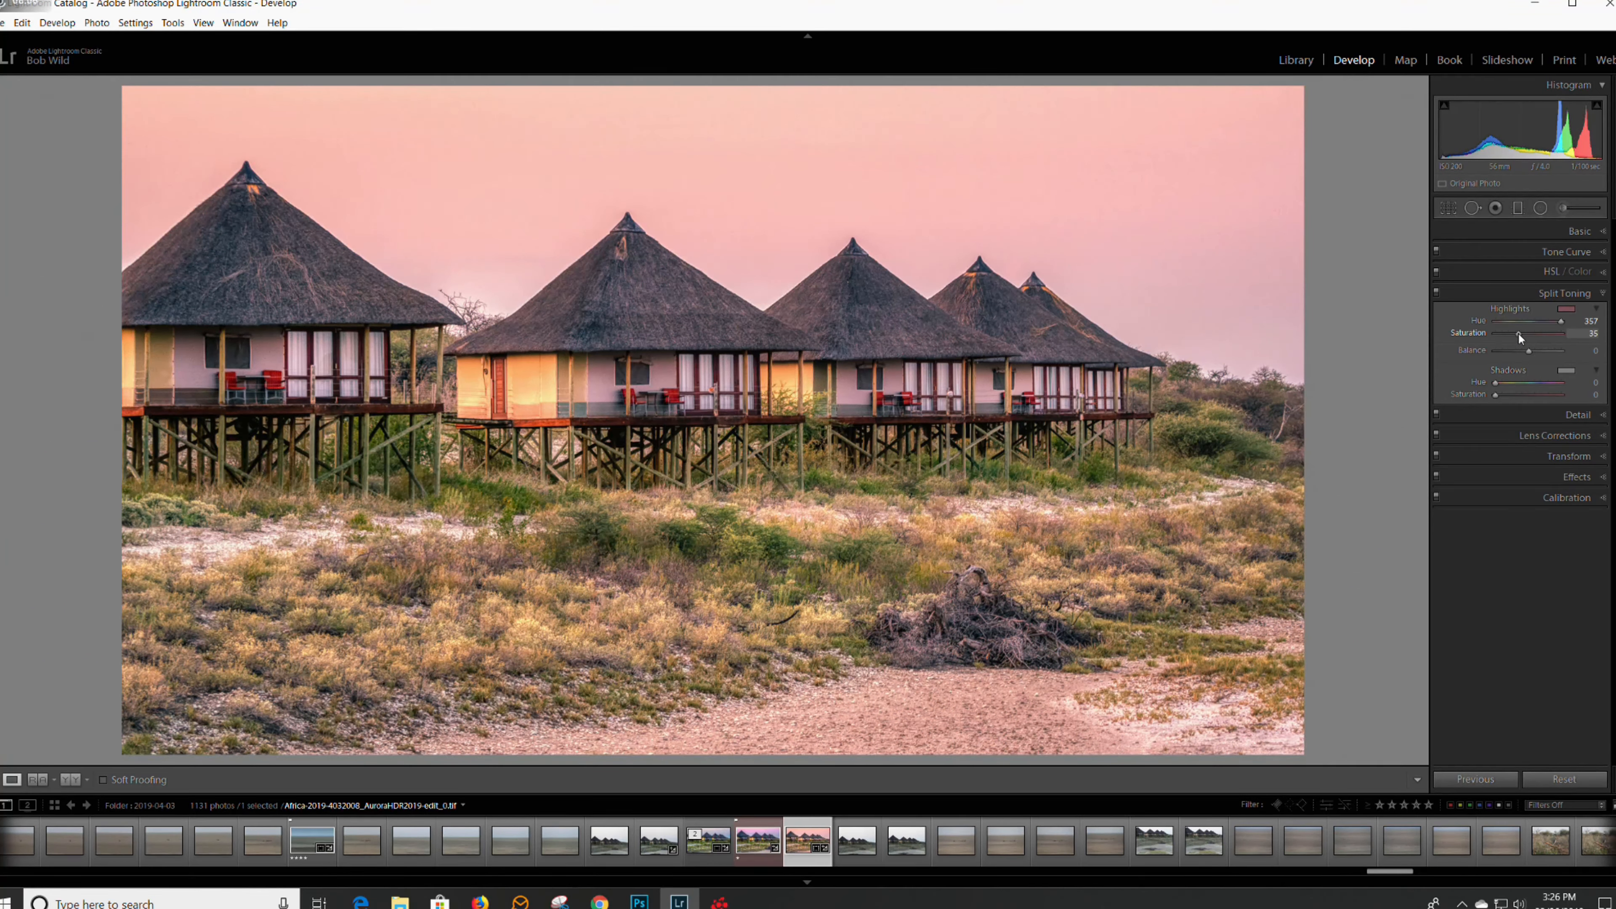
{"action": "left_click_drag", "start_coordinate": [1518, 338], "coordinate": [1516, 339]}
{"action": "left_click_drag", "start_coordinate": [1515, 334], "coordinate": [1513, 333]}
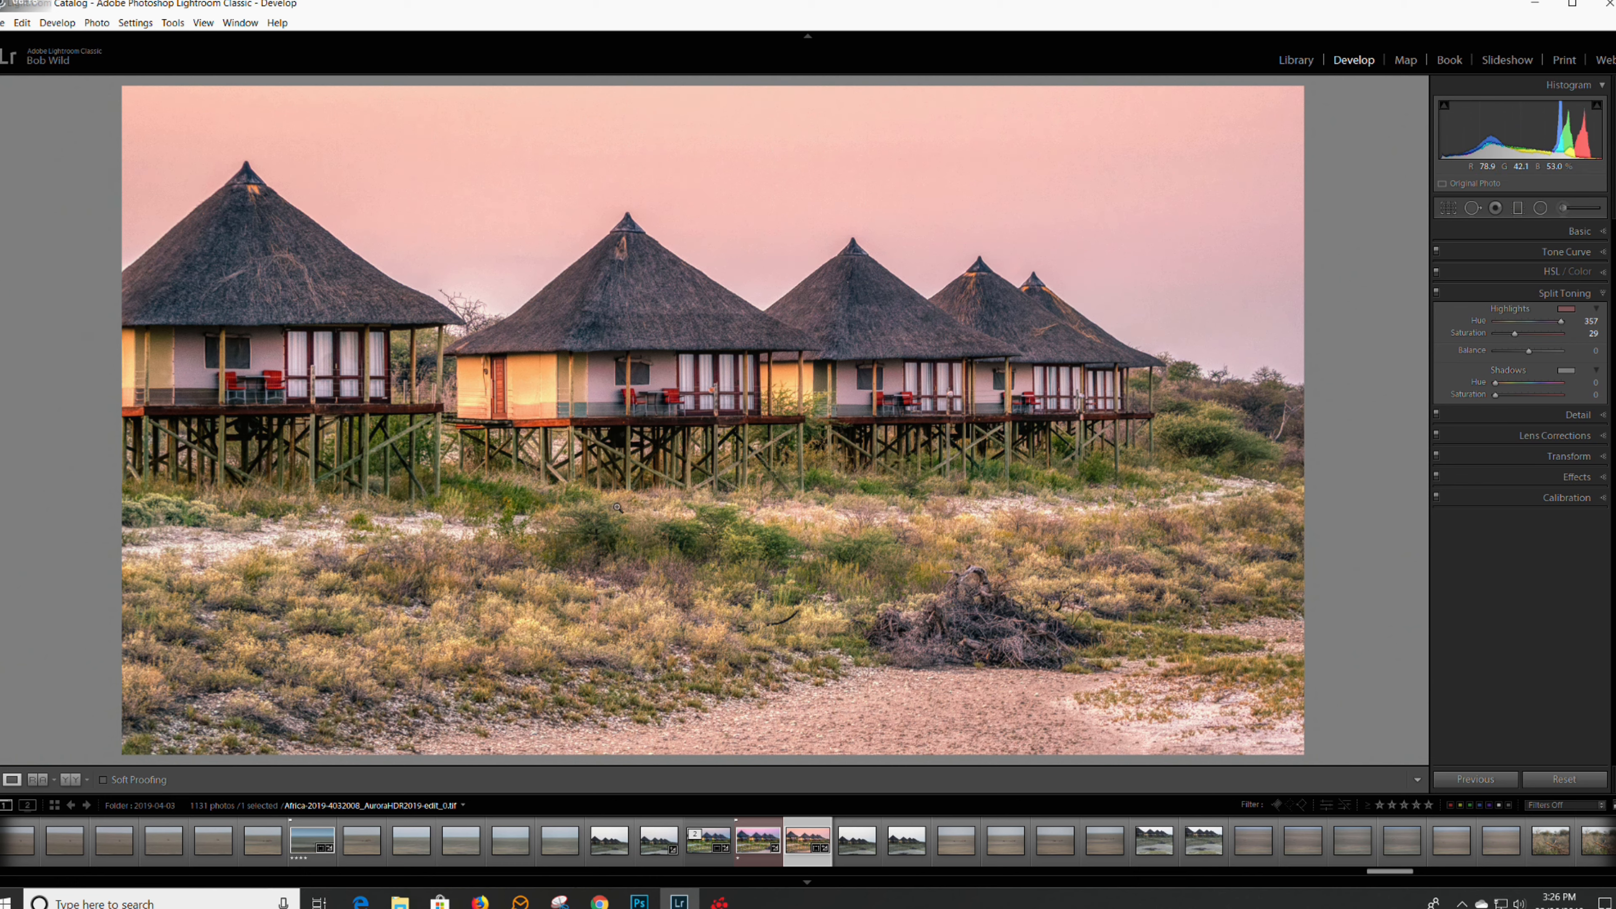
{"action": "left_click_drag", "start_coordinate": [1529, 350], "coordinate": [1520, 350]}
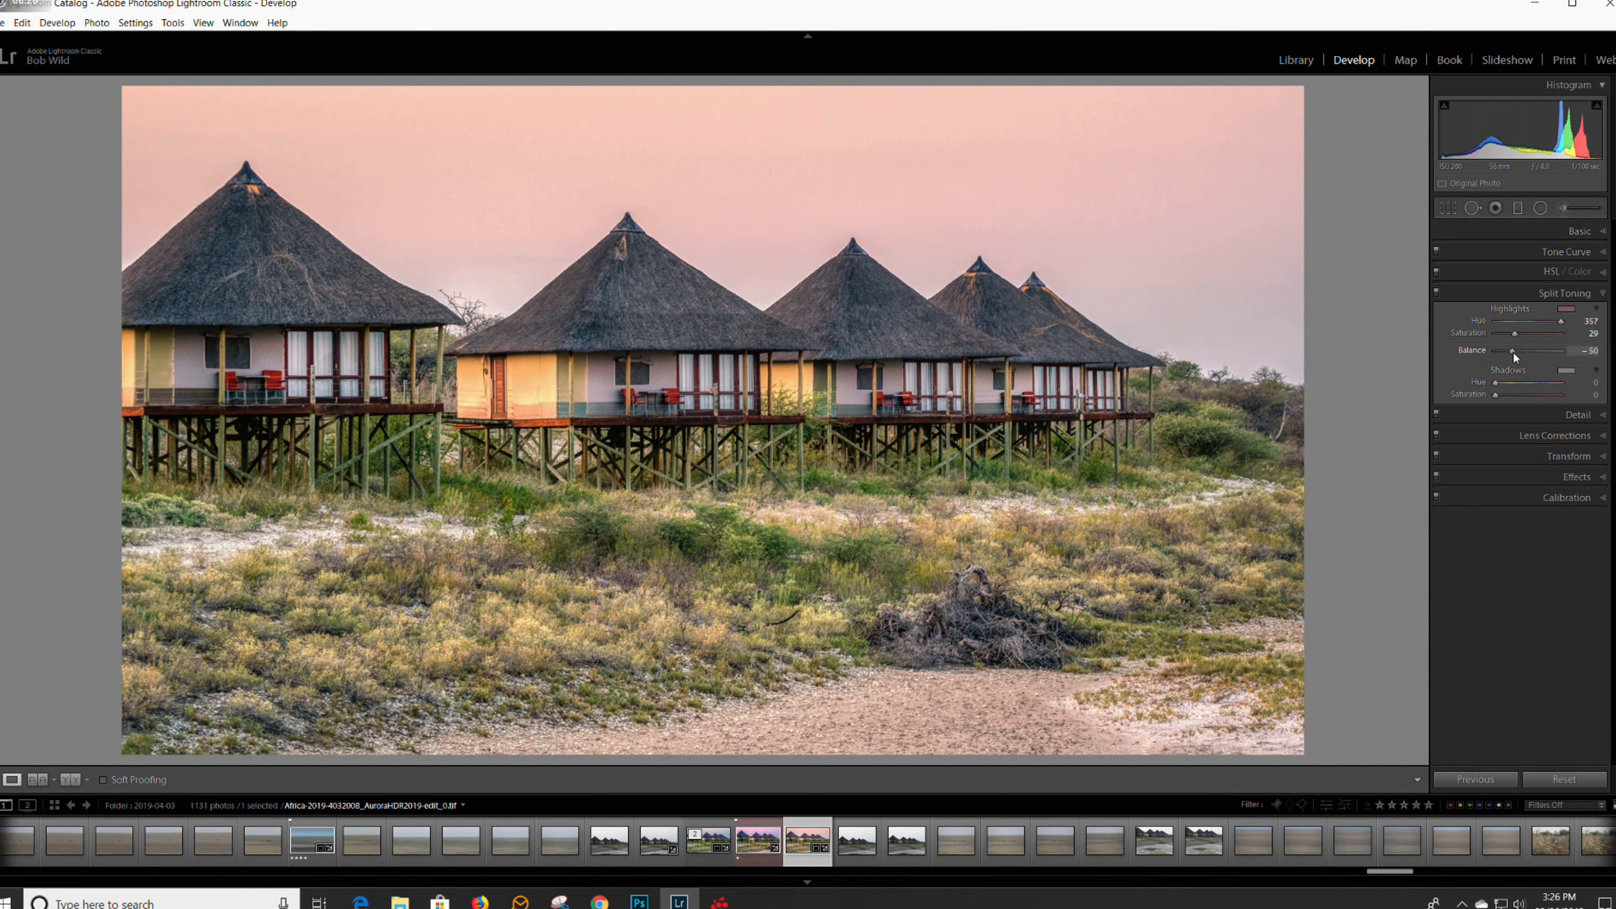
Step: Reset the highlight saturation and retune the Split Toning to highlight hue 336, saturation 52 and a balance of around -61
{"action": "left_click_drag", "start_coordinate": [1513, 338], "coordinate": [1514, 333]}
{"action": "double_click", "coordinate": [1514, 334]}
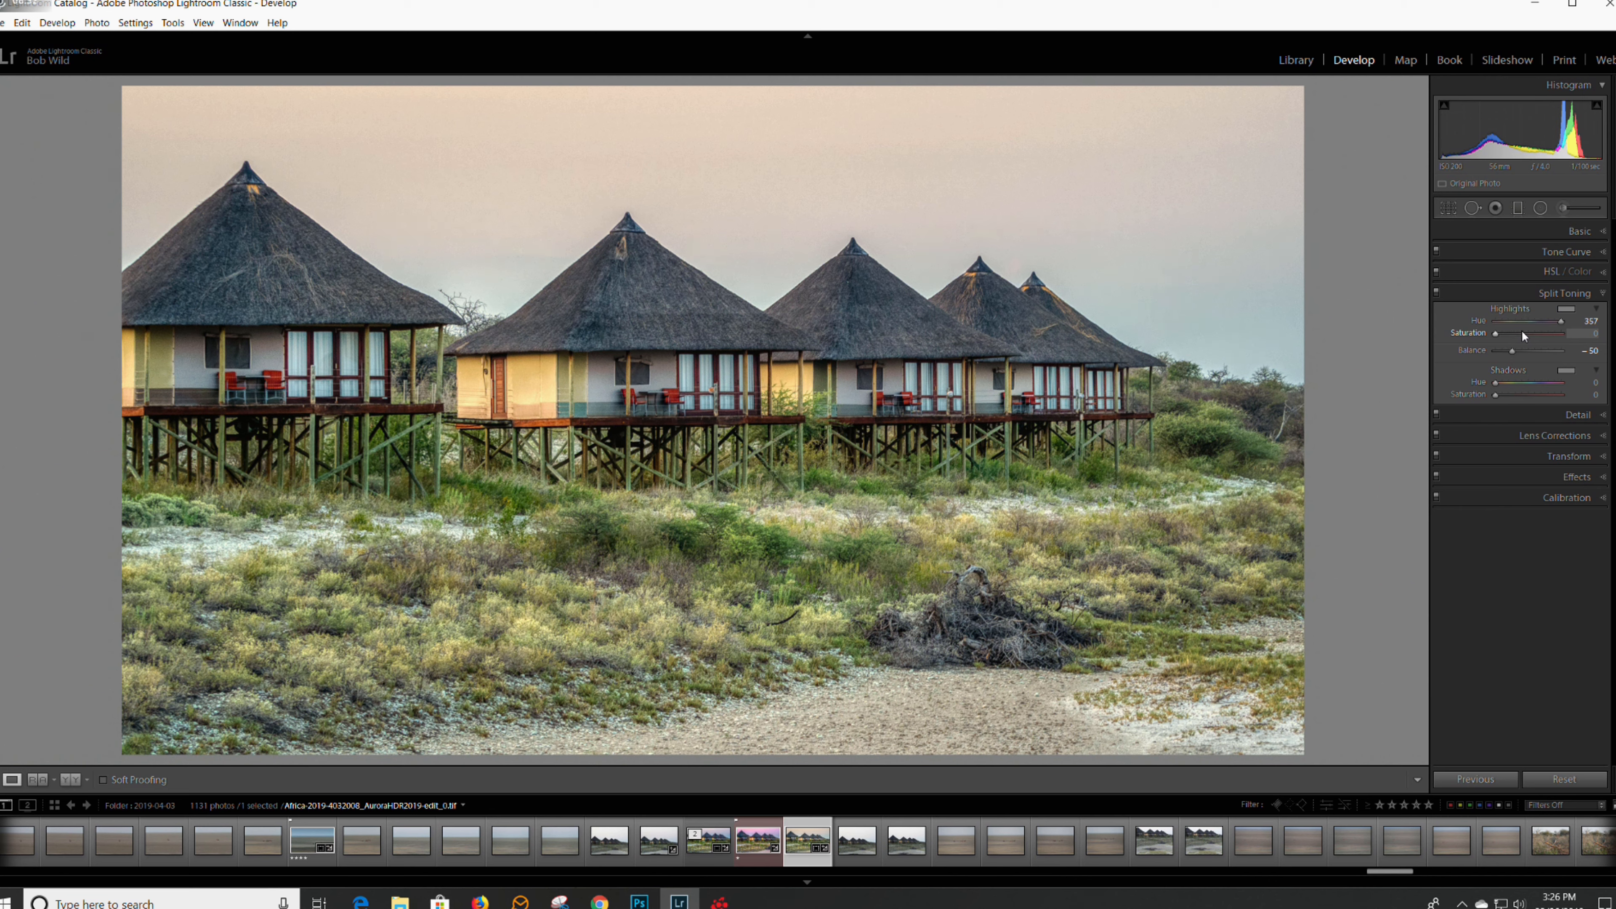
{"action": "left_click_drag", "start_coordinate": [1497, 334], "coordinate": [1534, 334]}
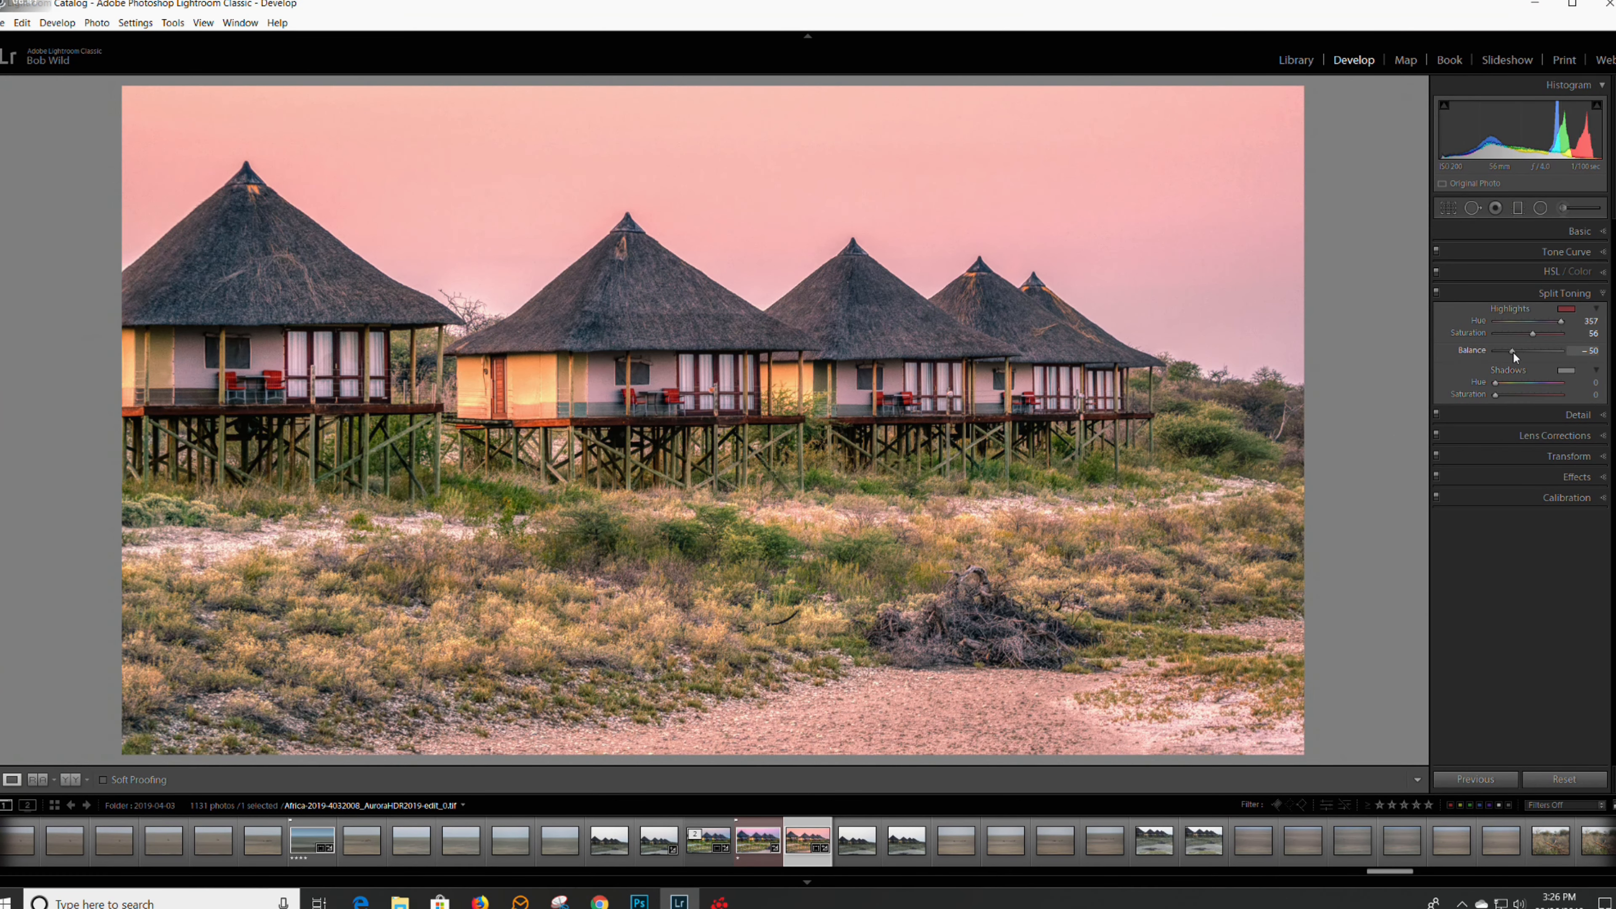
{"action": "left_click_drag", "start_coordinate": [1513, 351], "coordinate": [1509, 353]}
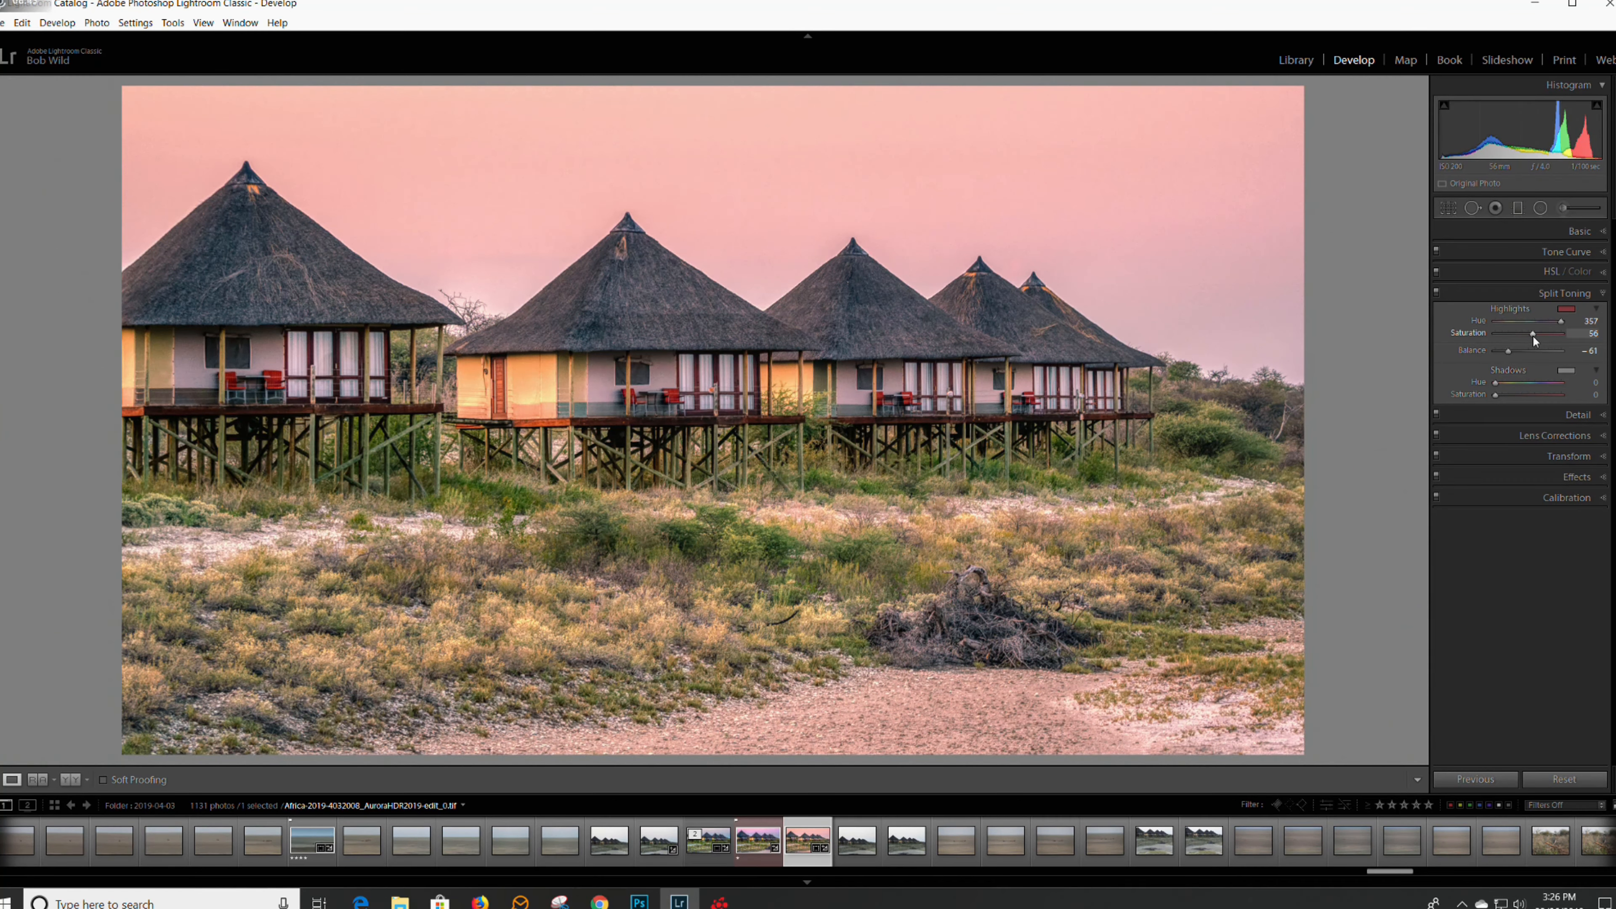
{"action": "left_click_drag", "start_coordinate": [1531, 335], "coordinate": [1528, 336]}
{"action": "left_click_drag", "start_coordinate": [1559, 321], "coordinate": [1555, 322]}
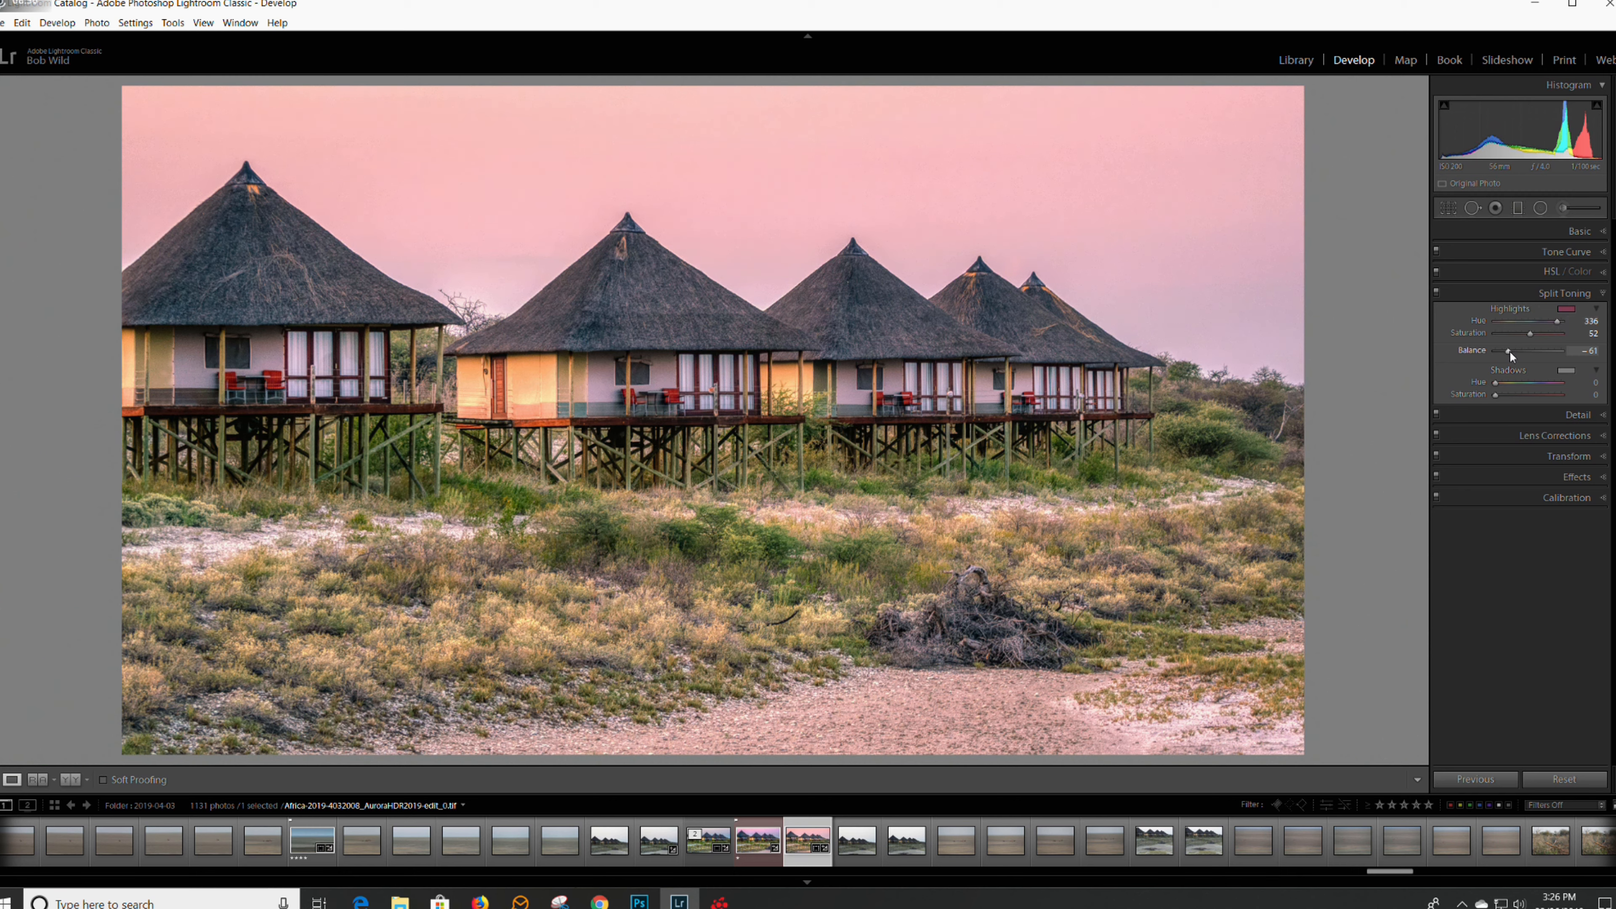
{"action": "left_click_drag", "start_coordinate": [1509, 350], "coordinate": [1511, 352]}
Step: Set the sharpening amount to 32 and raise the luminance noise reduction to smooth the photo
{"action": "left_click", "coordinate": [1603, 417]}
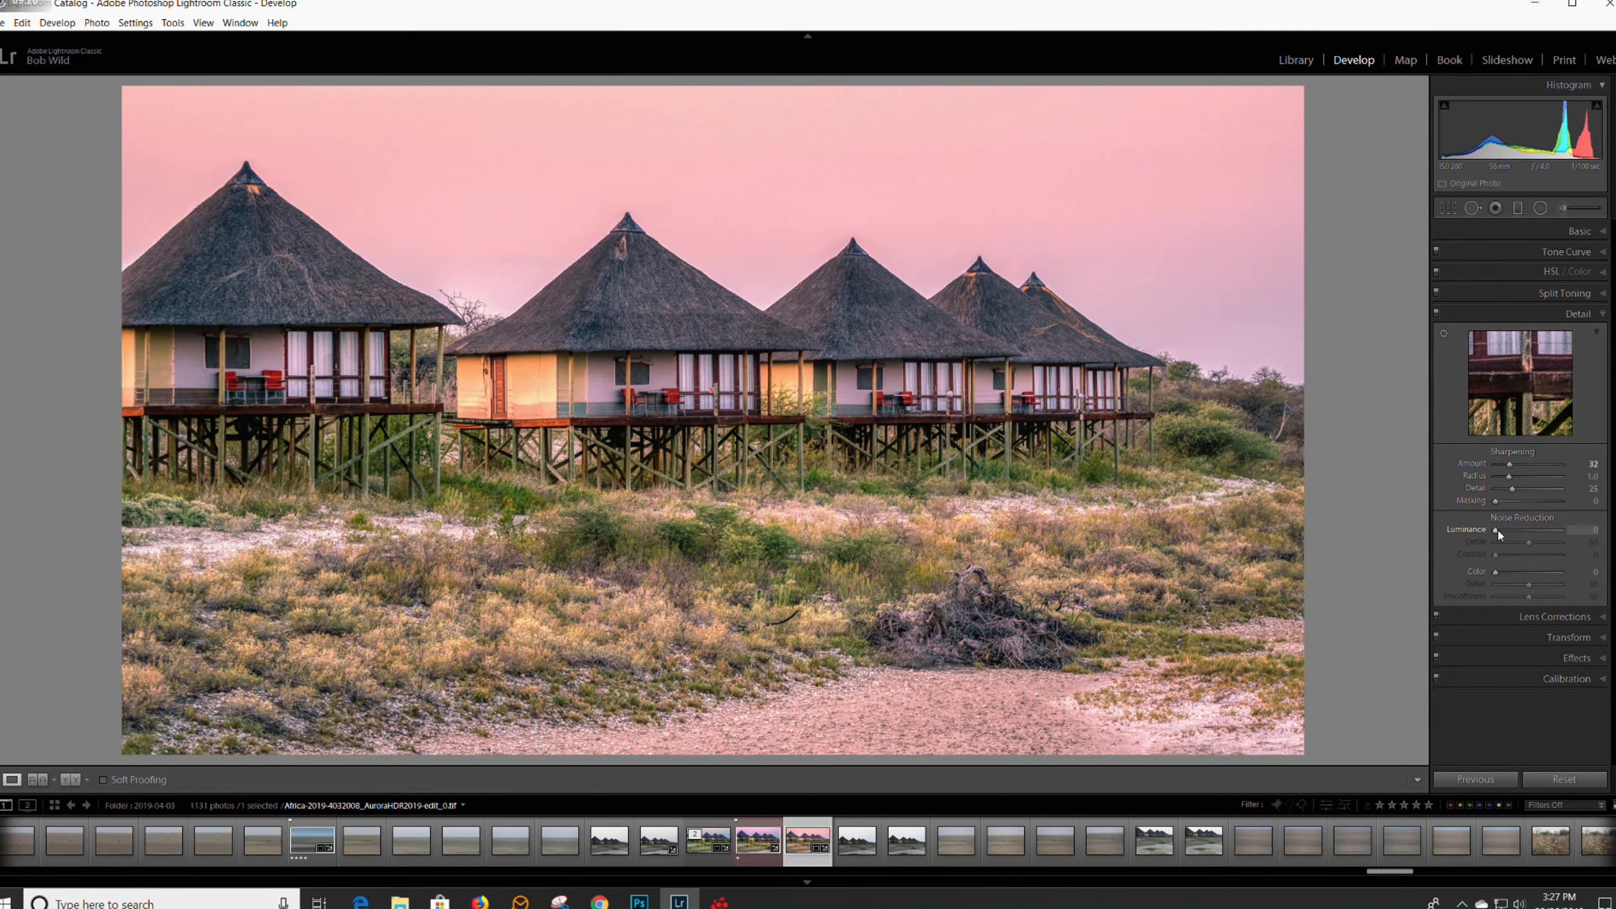
{"action": "left_click_drag", "start_coordinate": [1493, 529], "coordinate": [1495, 536]}
{"action": "left_click_drag", "start_coordinate": [1496, 536], "coordinate": [1510, 532]}
Step: Compare the unedited hut photo with the finished edit side by side in Survey view
{"action": "left_click", "coordinate": [659, 841], "text": "ctrl"}
{"action": "key", "text": "n"}
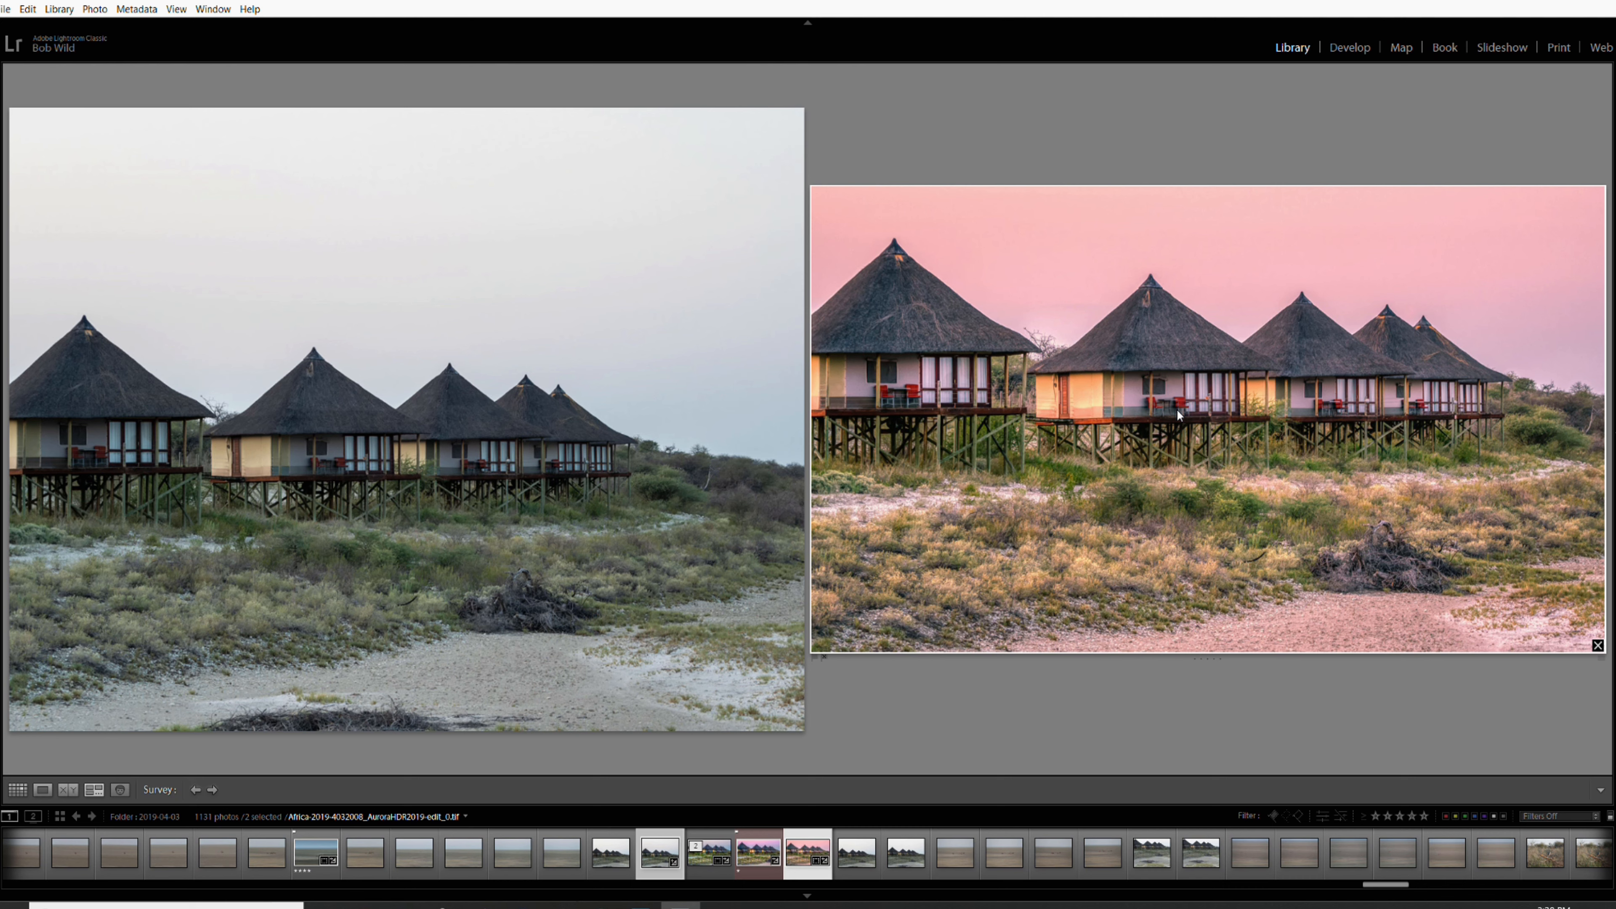